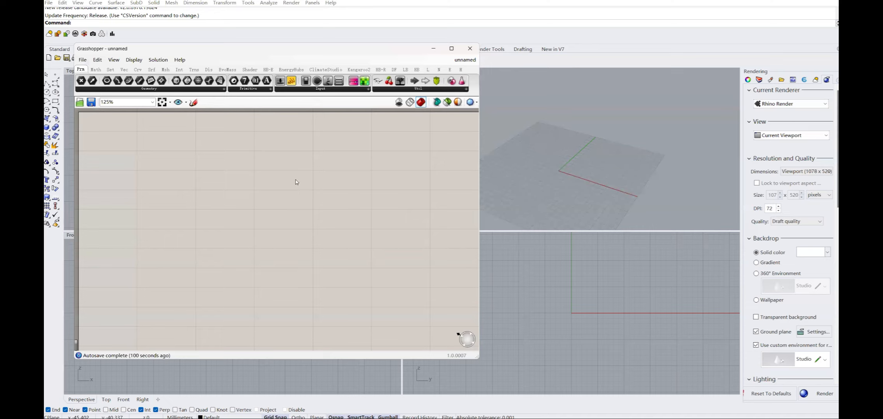
# Place an EvoMass LayoutComponent(BETA) on the empty Grasshopper canvas, leaving room beside it for its input components
pyautogui.click(234, 71)
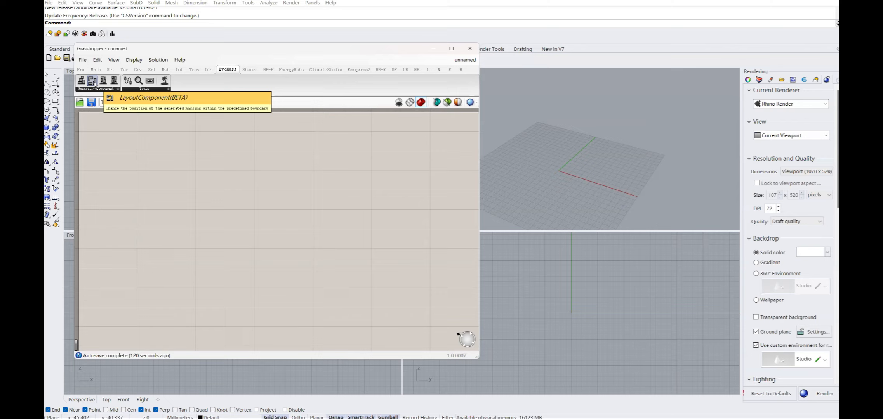
pyautogui.moveTo(95, 82); pyautogui.dragTo(278, 233)
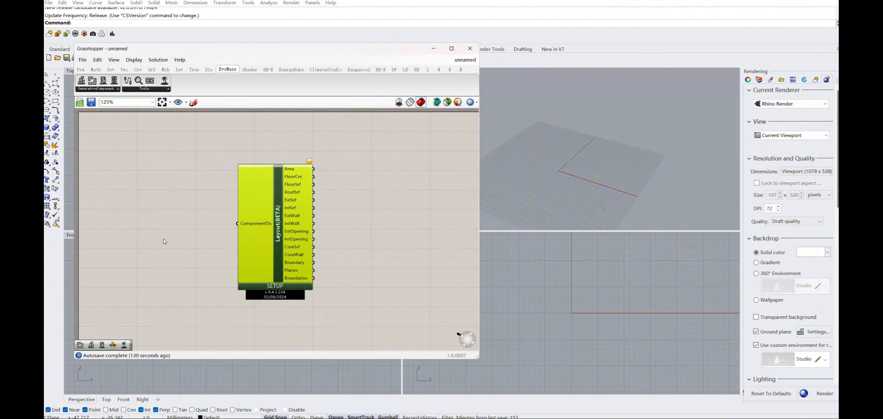
pyautogui.moveTo(277, 207); pyautogui.dragTo(278, 231)
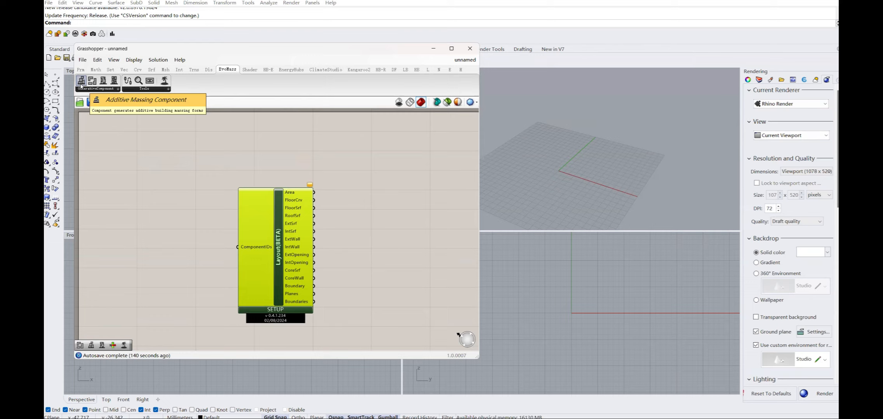
# Add an Additive Massing component and a Subtractive Massing component, stacked on the input side of the Layout component
pyautogui.moveTo(81, 82); pyautogui.dragTo(151, 199)
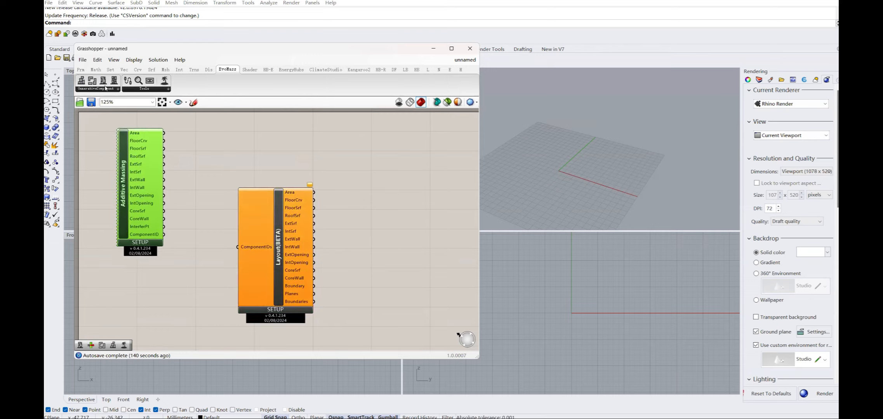
pyautogui.click(148, 243)
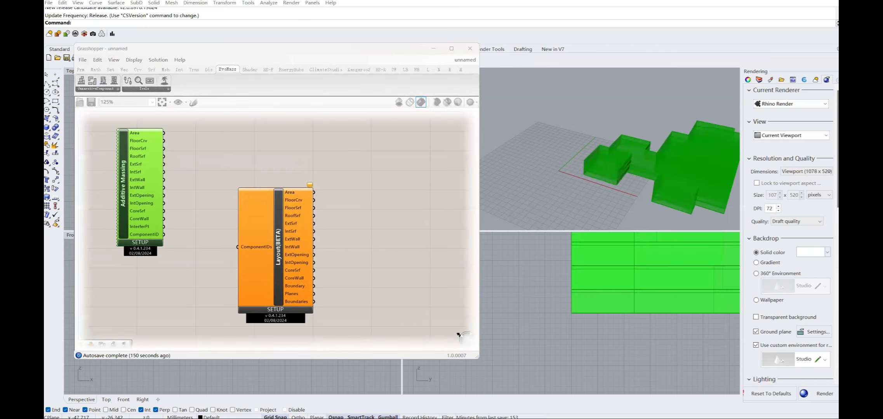
pyautogui.moveTo(103, 81); pyautogui.dragTo(137, 323)
pyautogui.scroll(-1, 164, 264)
pyautogui.scroll(-2, 174, 296)
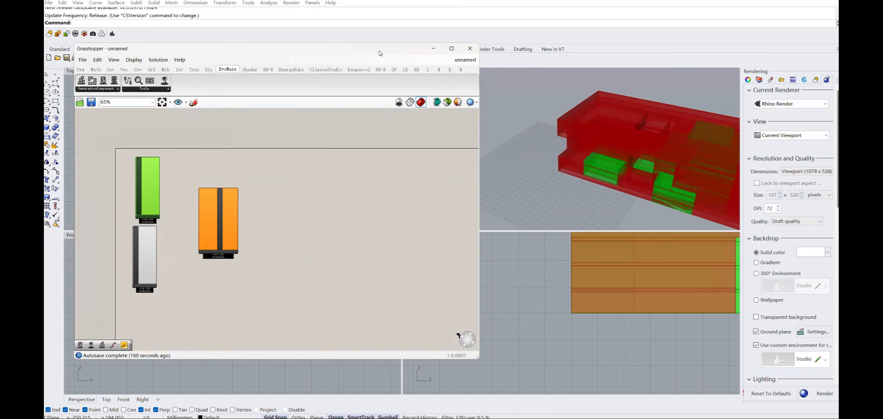
# Draw a closed, stepped eight-corner polyline around the massings in the Top viewport, spanning x from about -27 to 234
pyautogui.moveTo(388, 52); pyautogui.dragTo(680, 75)
pyautogui.moveTo(226, 142); pyautogui.dragTo(216, 170, button='right')
pyautogui.scroll(-10, 214, 133)
pyautogui.scroll(6, 216, 170)
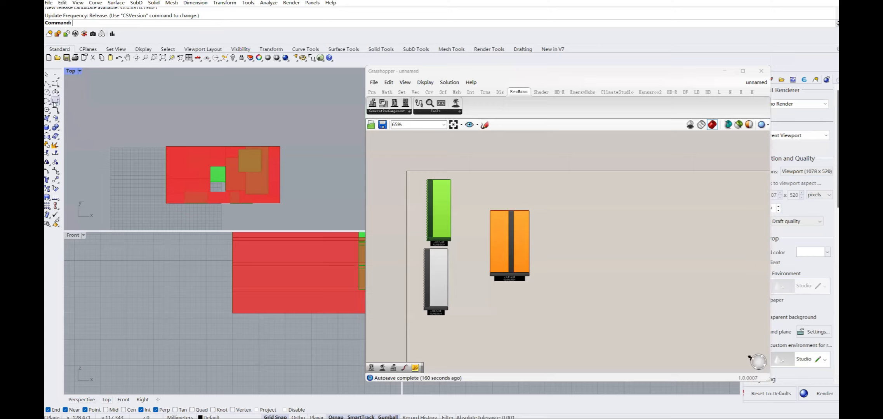
pyautogui.click(47, 84)
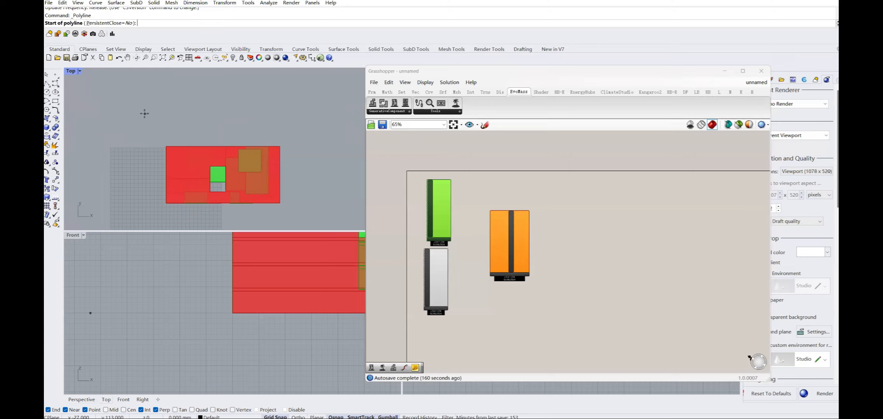
pyautogui.click(145, 114)
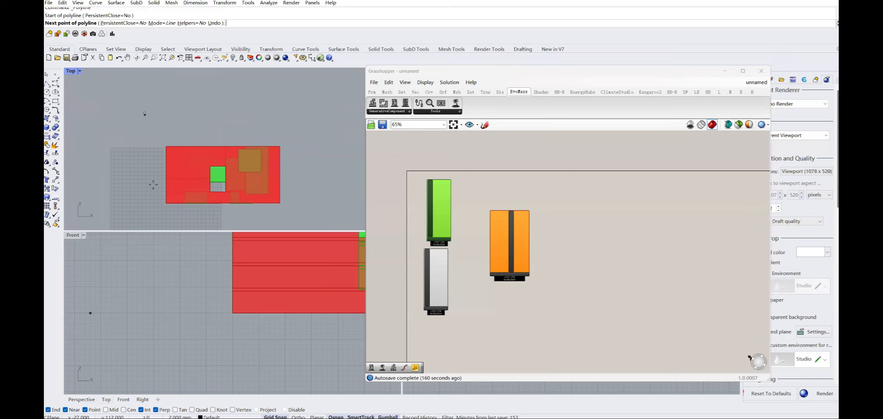
pyautogui.click(145, 212)
pyautogui.click(307, 213)
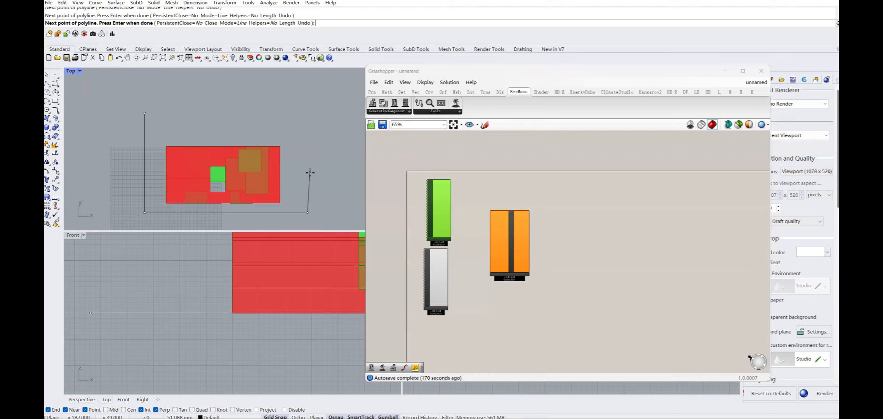
pyautogui.click(307, 171)
pyautogui.click(350, 170)
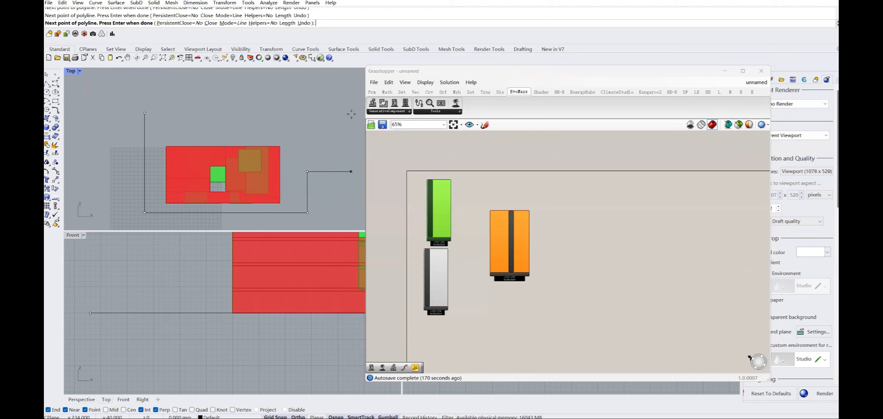
pyautogui.scroll(-5, 339, 131)
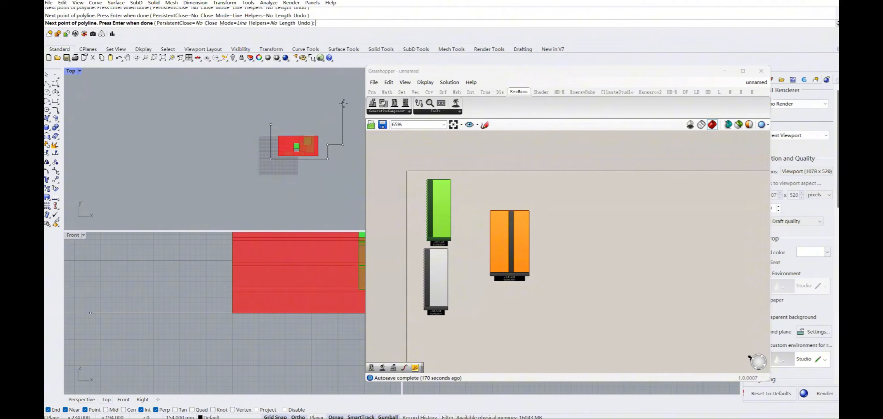
pyautogui.click(342, 104)
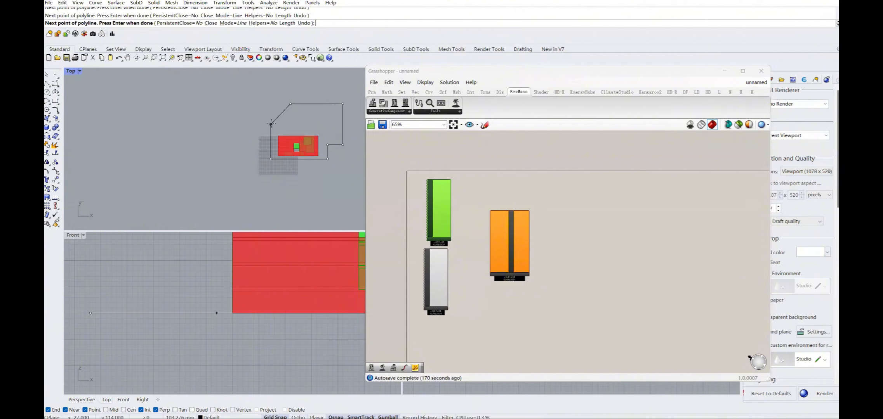
pyautogui.click(290, 124)
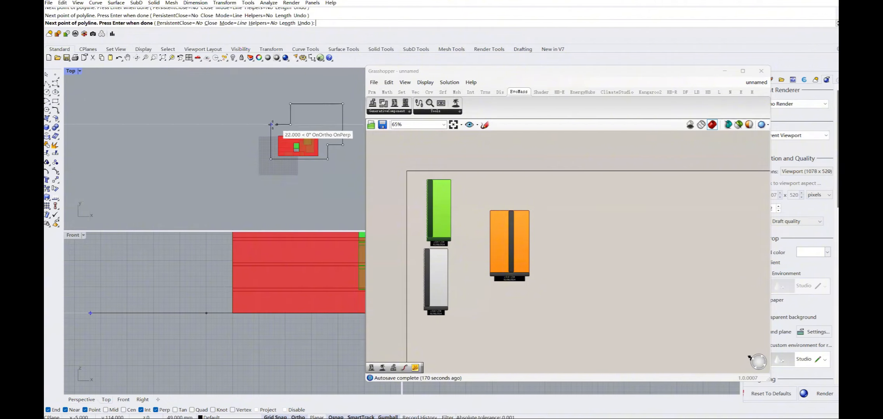
pyautogui.click(271, 124)
pyautogui.moveTo(306, 149); pyautogui.dragTo(255, 177, button='right')
pyautogui.scroll(8, 256, 176)
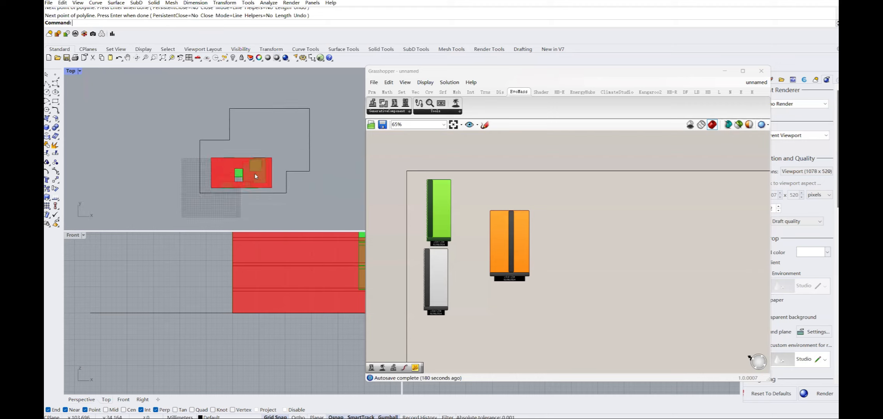
# Assign the stepped polyline as the site boundary in the Layout component's setup and apply the settings
pyautogui.moveTo(529, 275); pyautogui.dragTo(552, 284, button='right')
pyautogui.scroll(3, 541, 276)
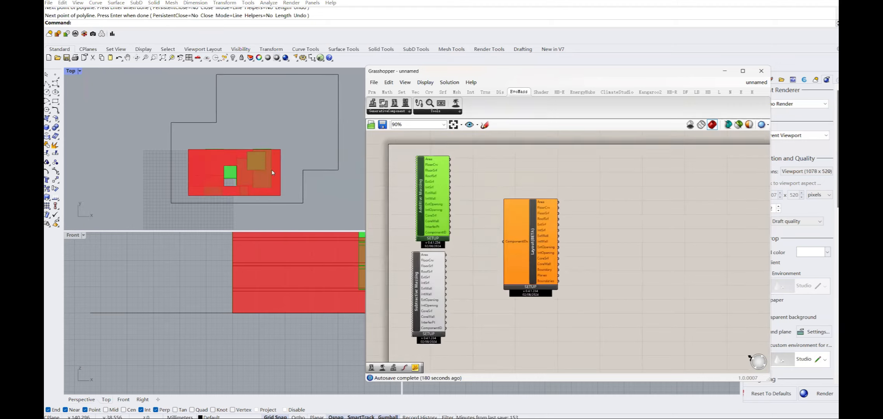
pyautogui.moveTo(252, 183); pyautogui.dragTo(234, 196, button='right')
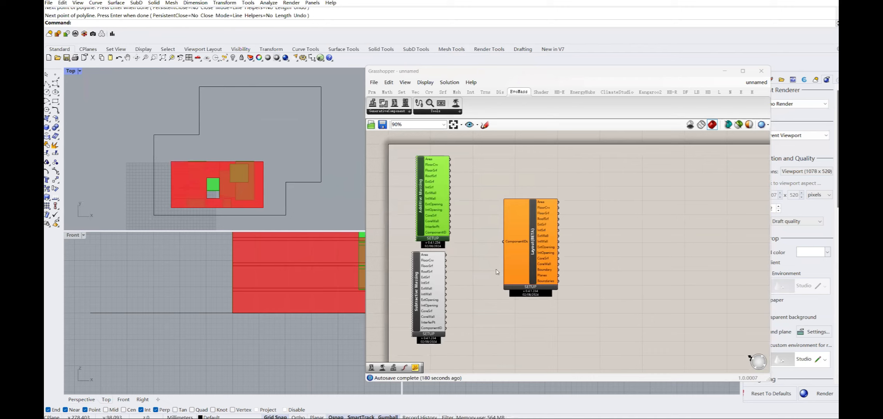
pyautogui.click(530, 288)
pyautogui.click(542, 266)
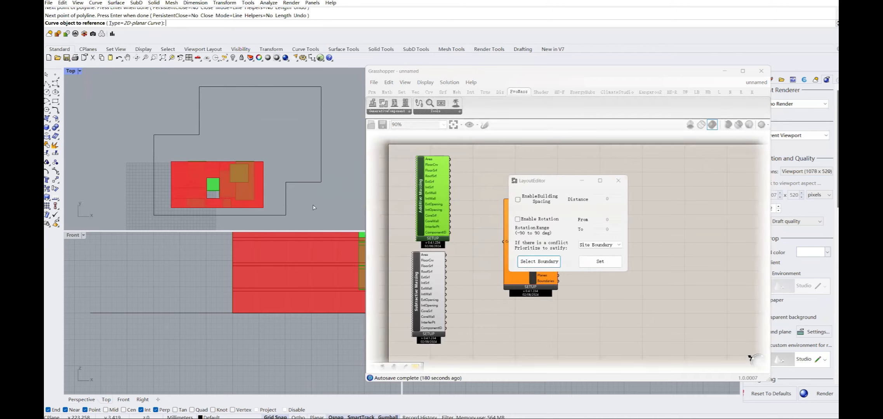
pyautogui.click(285, 204)
pyautogui.click(600, 262)
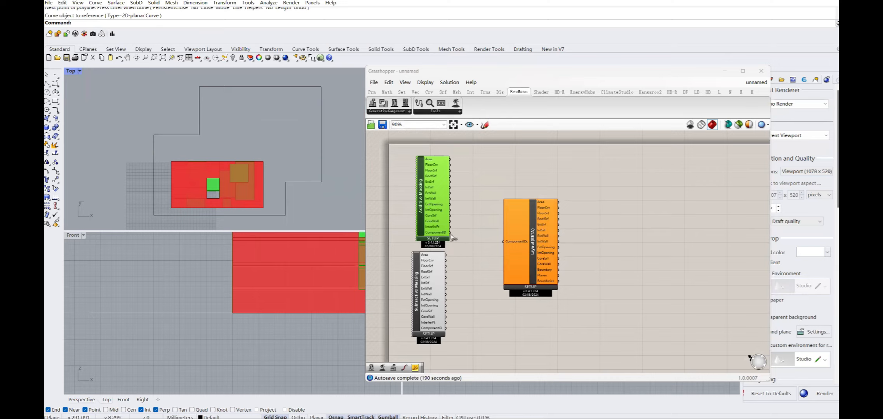
# Connect the ComponentID outputs of both the Additive and Subtractive Massing components to the Layout component's ComponentIDs input, acknowledging the messages
pyautogui.moveTo(450, 232); pyautogui.dragTo(503, 241)
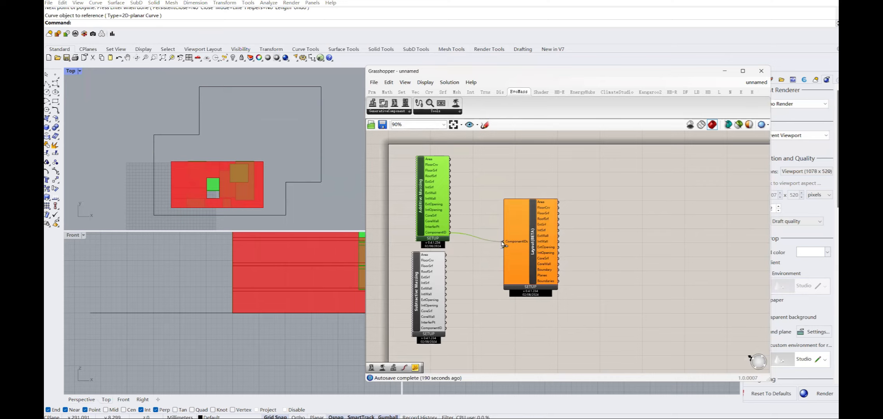
pyautogui.click(605, 244)
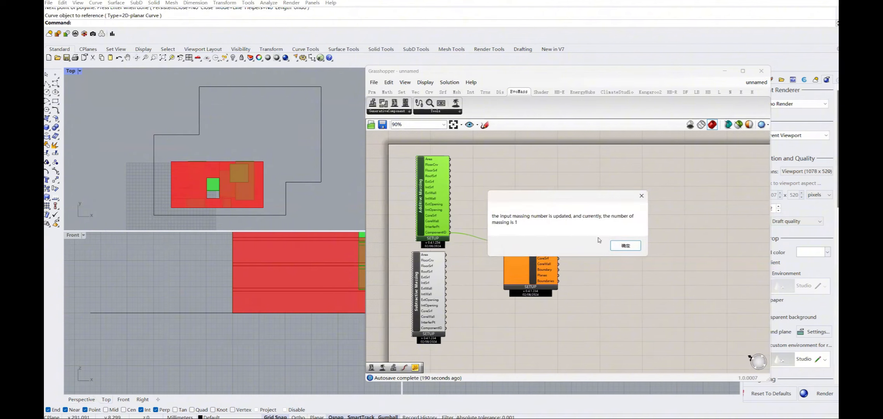
pyautogui.click(623, 245)
pyautogui.moveTo(446, 328); pyautogui.dragTo(503, 241)
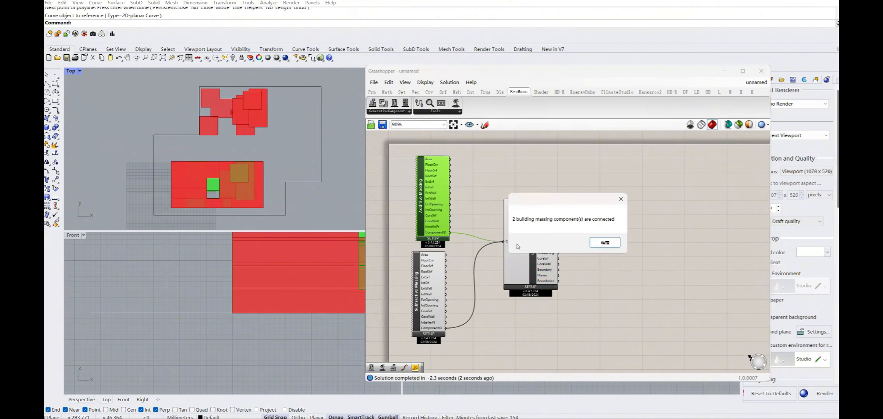
pyautogui.click(605, 244)
pyautogui.click(625, 246)
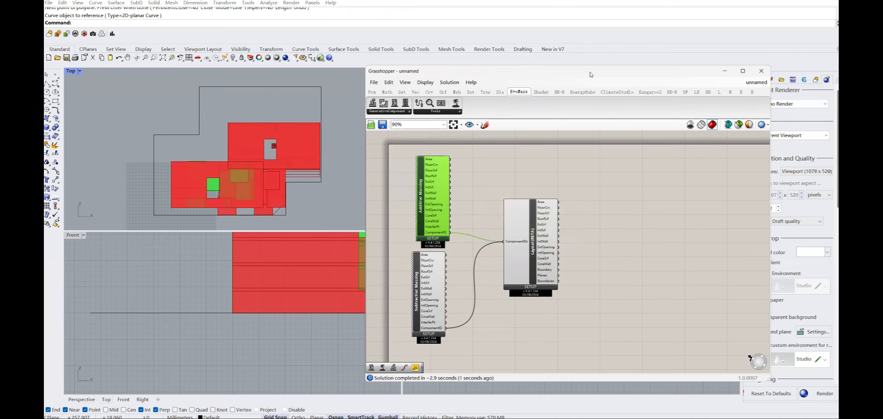
# Turn off the preview of the original Additive Massing and Subtractive Massing components
pyautogui.moveTo(589, 74); pyautogui.dragTo(431, 60)
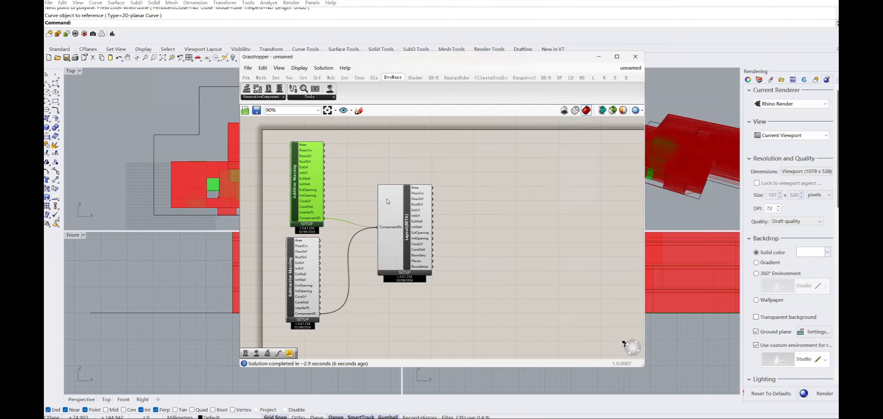
pyautogui.moveTo(305, 255); pyautogui.dragTo(306, 260)
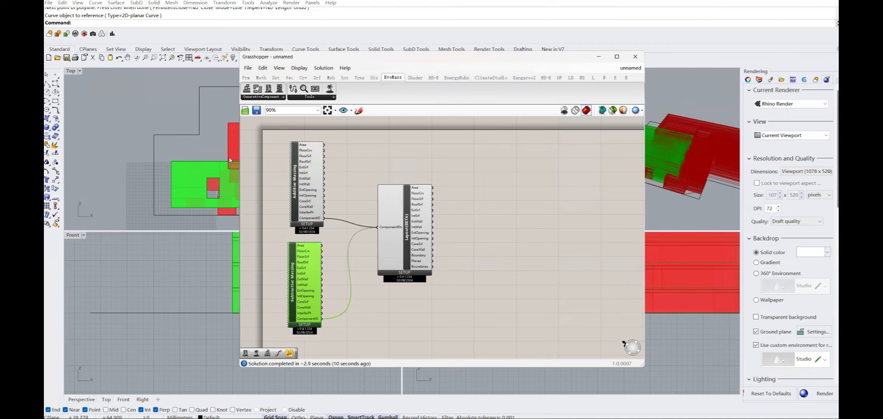
pyautogui.rightClick(306, 203)
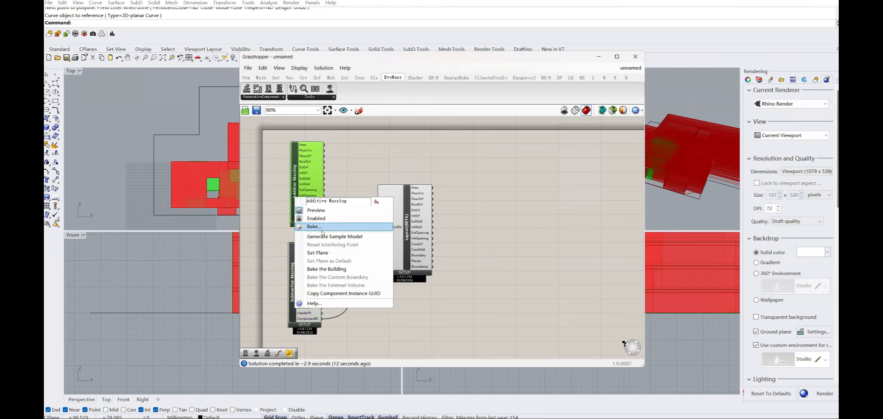
pyautogui.click(316, 210)
pyautogui.click(293, 269)
pyautogui.rightClick(293, 269)
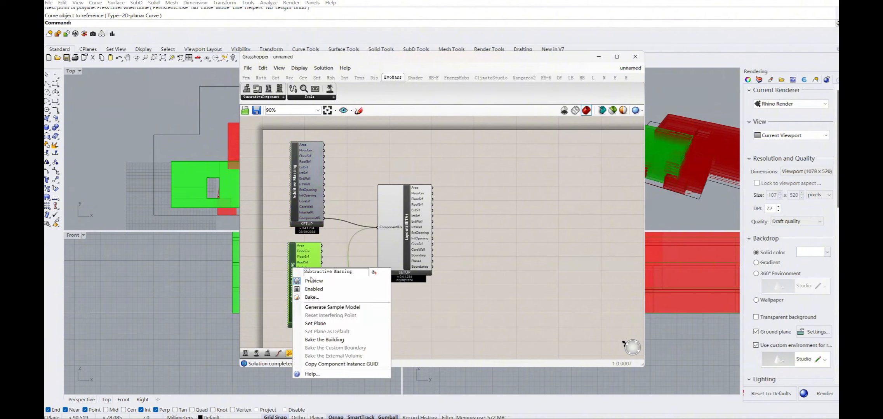
pyautogui.click(310, 277)
# Generate three sample models in succession from the Layout component to try different massing placements within the site boundary
pyautogui.moveTo(427, 59); pyautogui.dragTo(314, 57)
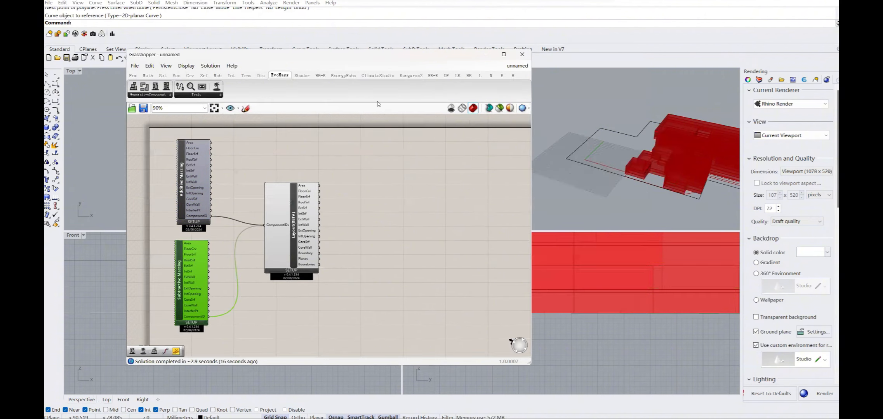
pyautogui.scroll(-6, 622, 175)
pyautogui.moveTo(621, 167); pyautogui.dragTo(654, 182, button='right')
pyautogui.scroll(5, 622, 173)
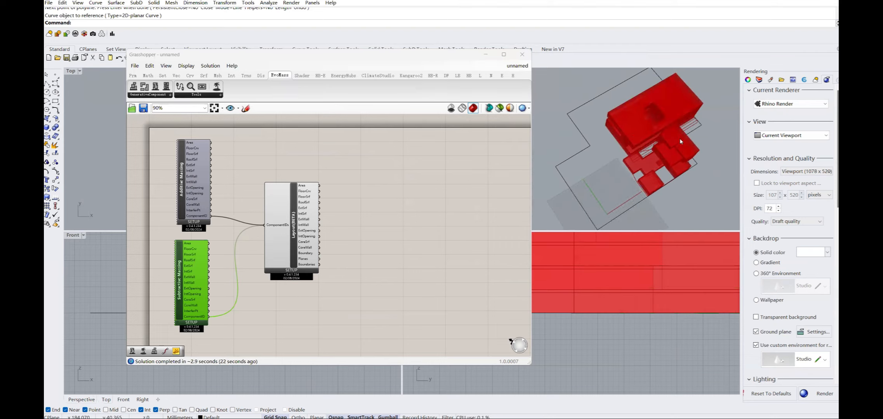
pyautogui.rightClick(295, 274)
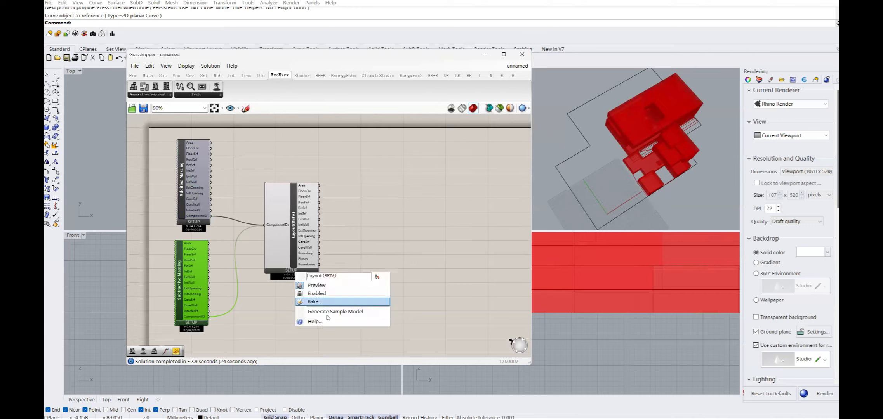
pyautogui.click(329, 313)
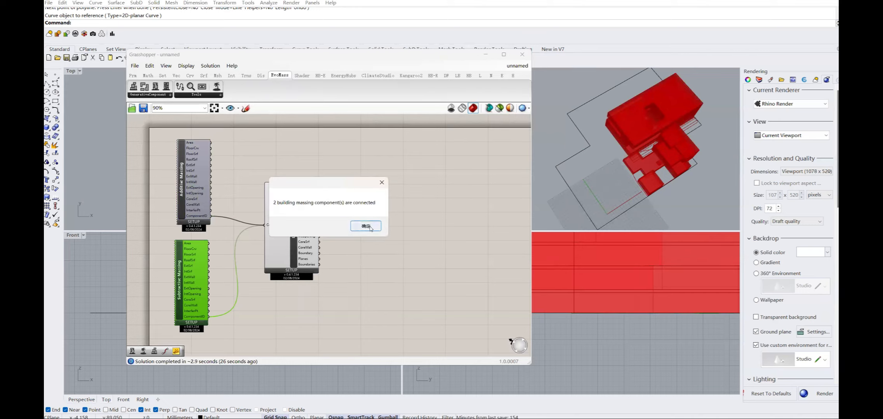
pyautogui.click(366, 226)
pyautogui.rightClick(298, 276)
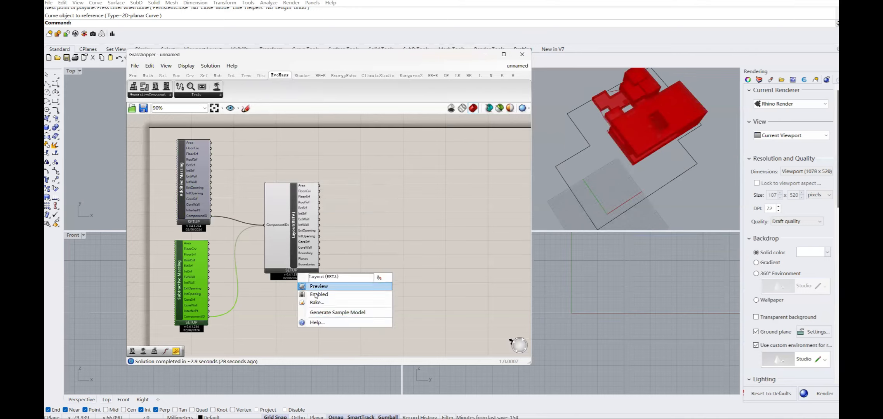
pyautogui.click(329, 312)
pyautogui.click(375, 228)
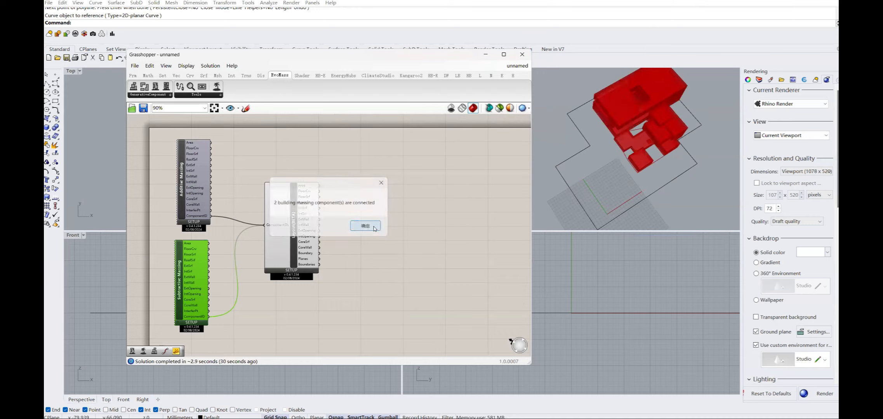
pyautogui.rightClick(293, 272)
pyautogui.click(330, 312)
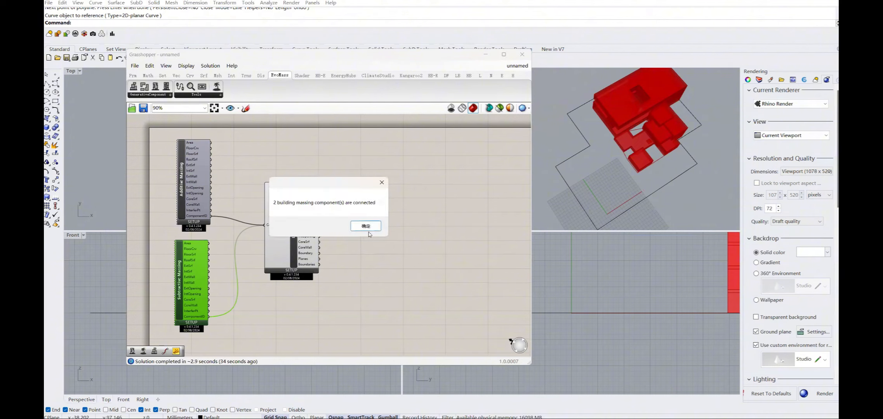
pyautogui.click(368, 228)
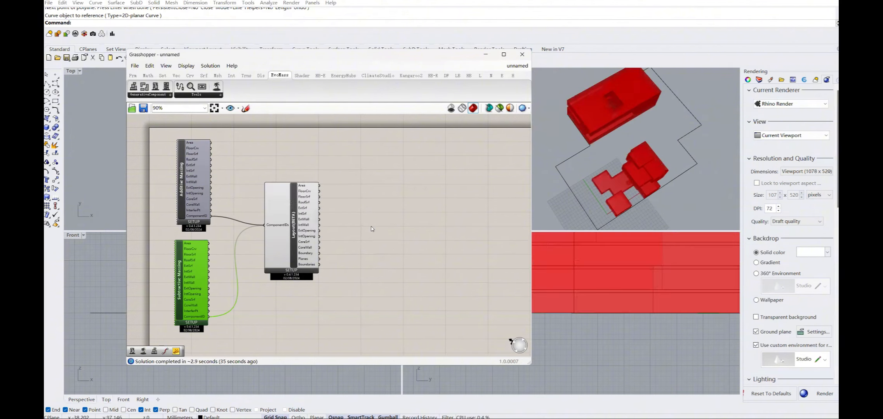
# Generate another sample layout from the Layout component, inspect it in perspective, and move the Grasshopper window aside to uncover the Top viewport
pyautogui.rightClick(301, 273)
pyautogui.click(330, 311)
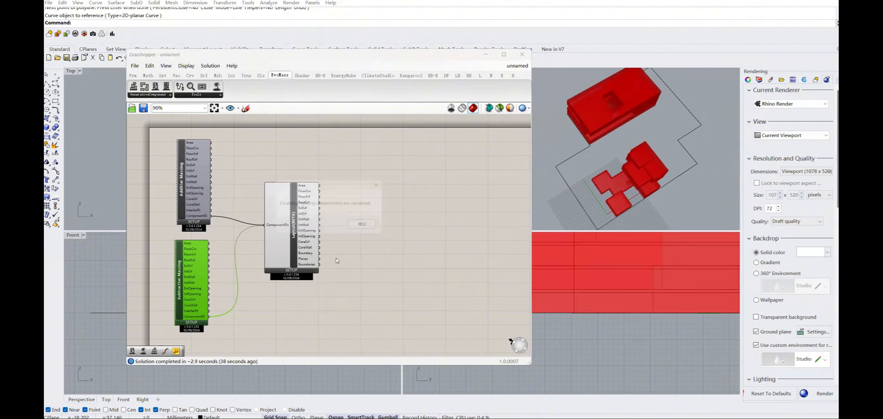
pyautogui.click(365, 227)
pyautogui.moveTo(606, 202); pyautogui.dragTo(633, 212, button='right')
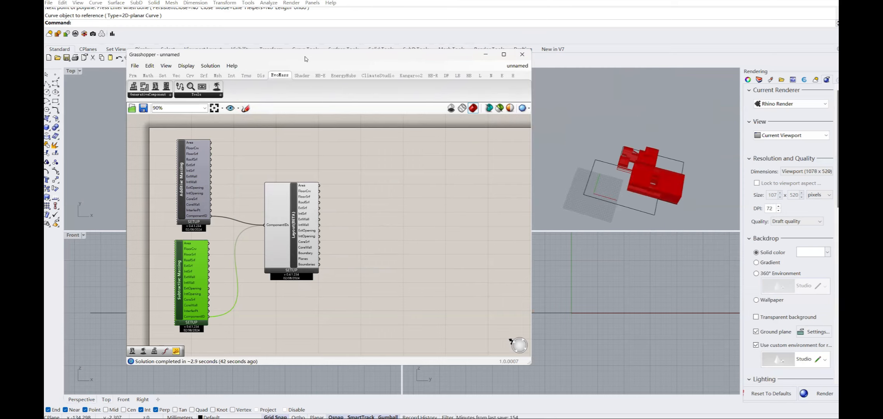
pyautogui.moveTo(293, 58); pyautogui.dragTo(512, 64)
pyautogui.moveTo(189, 184); pyautogui.dragTo(131, 189, button='right')
# Enable building spacing with a distance of 10 in the Layout component's setup and apply the settings, acknowledging the message
pyautogui.click(497, 278)
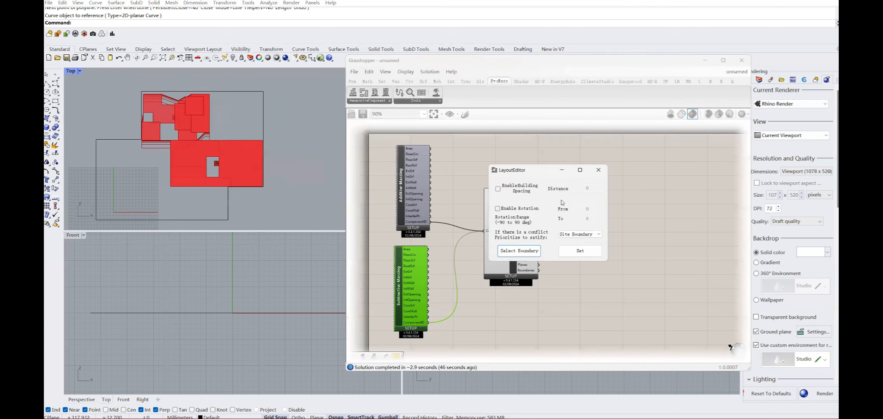
pyautogui.click(498, 190)
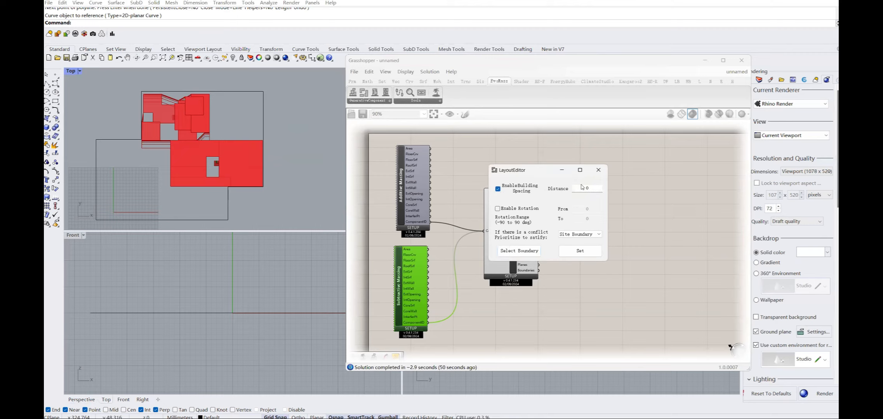
pyautogui.moveTo(582, 188); pyautogui.dragTo(599, 189)
pyautogui.write('10')
pyautogui.click(580, 251)
pyautogui.click(583, 234)
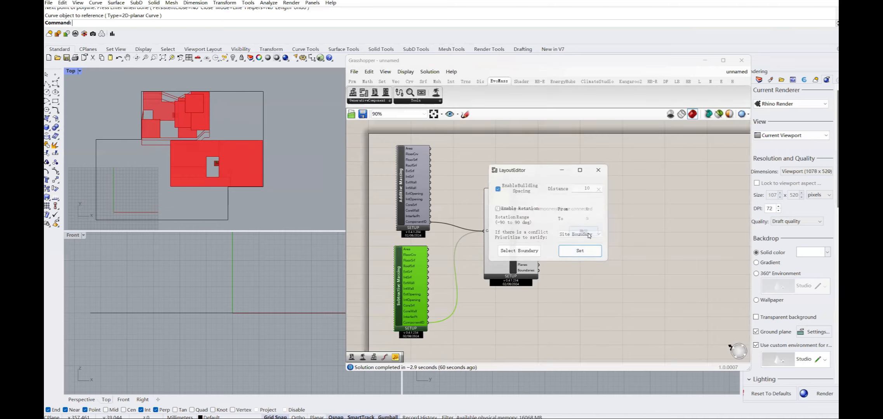
# Generate three sample models in succession from the Layout component to test placements with the 10-unit building spacing
pyautogui.click(513, 278)
pyautogui.click(543, 316)
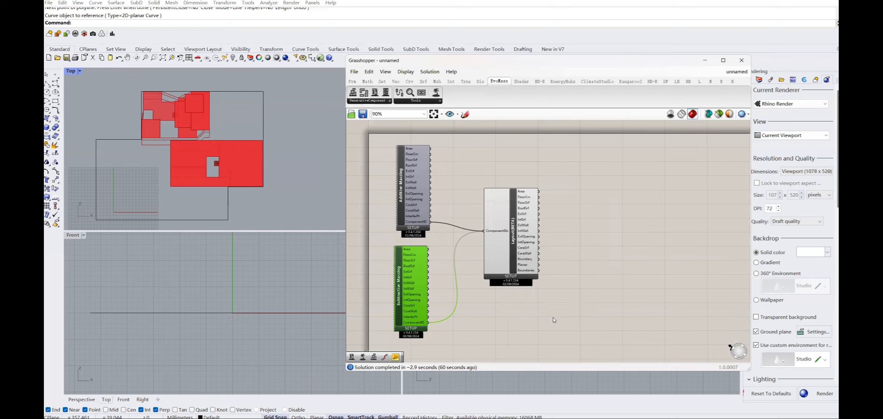
pyautogui.click(583, 232)
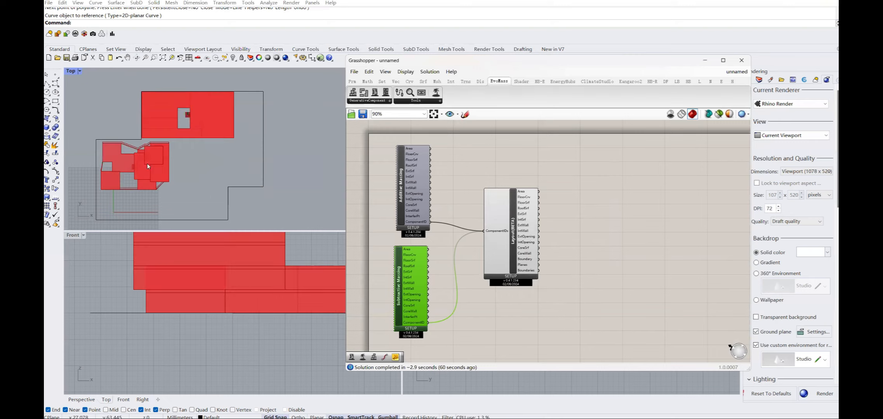
pyautogui.rightClick(511, 259)
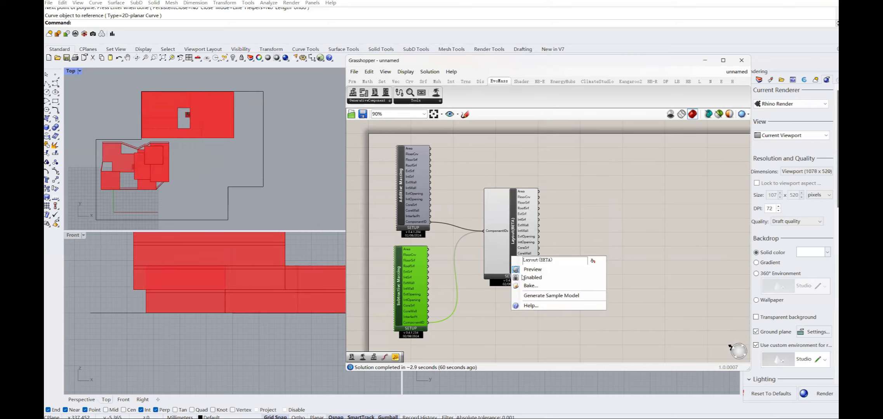
pyautogui.click(528, 297)
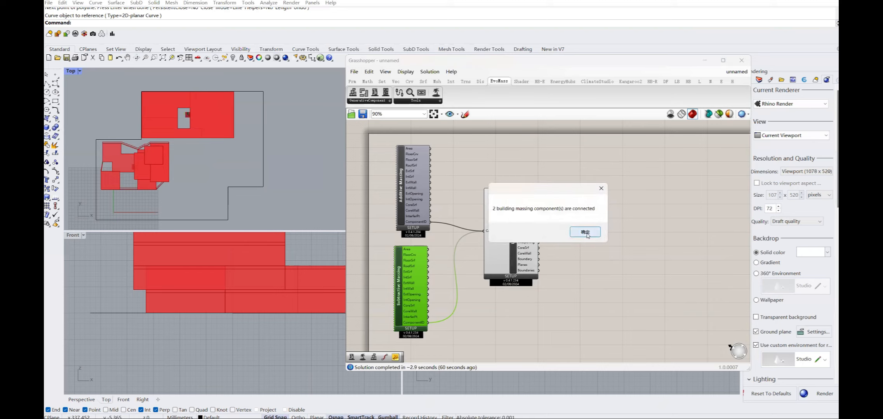
pyautogui.click(585, 232)
pyautogui.rightClick(512, 245)
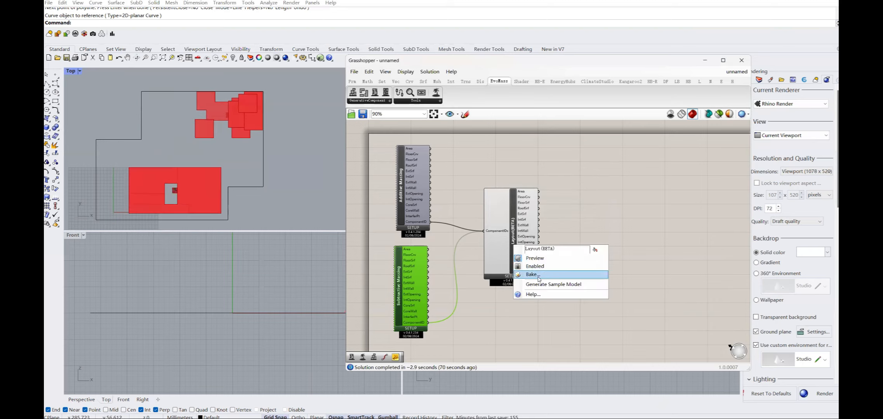
pyautogui.click(524, 286)
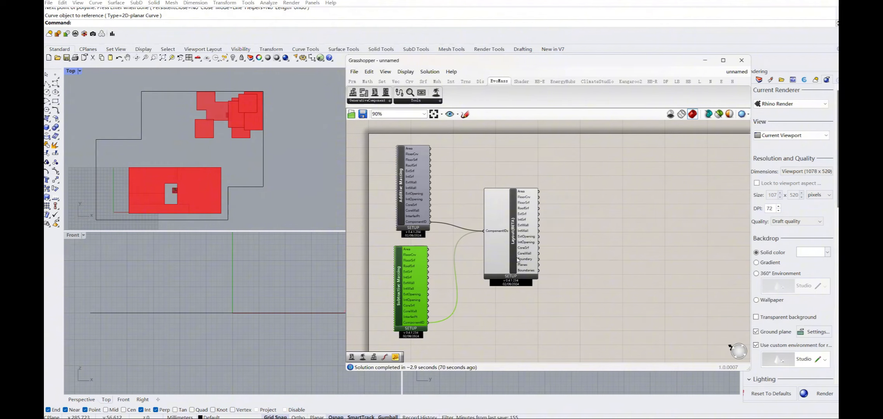
pyautogui.click(586, 232)
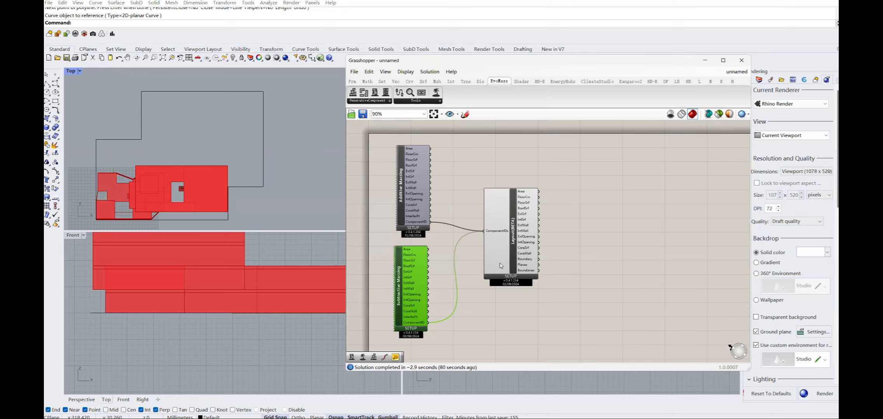
# Set the Layout component's conflict priority to Building Spacing Constraint and apply the settings
pyautogui.click(510, 276)
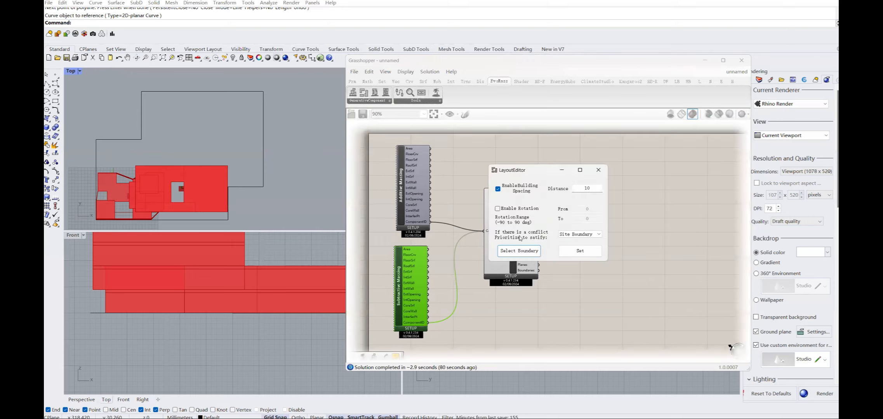
pyautogui.click(580, 235)
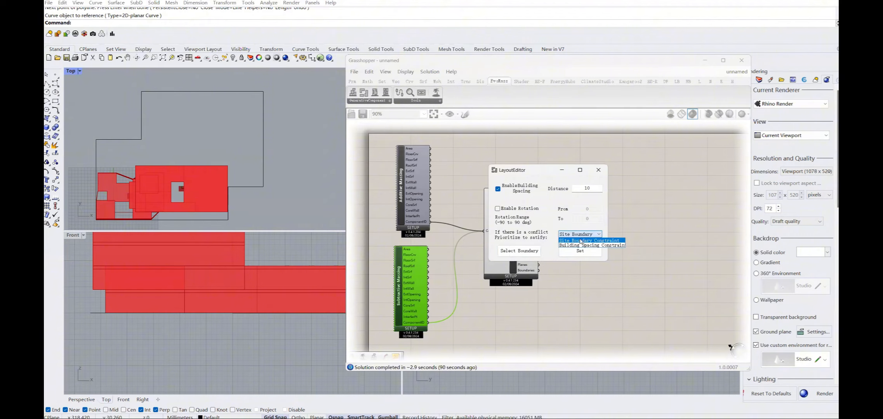
pyautogui.click(581, 246)
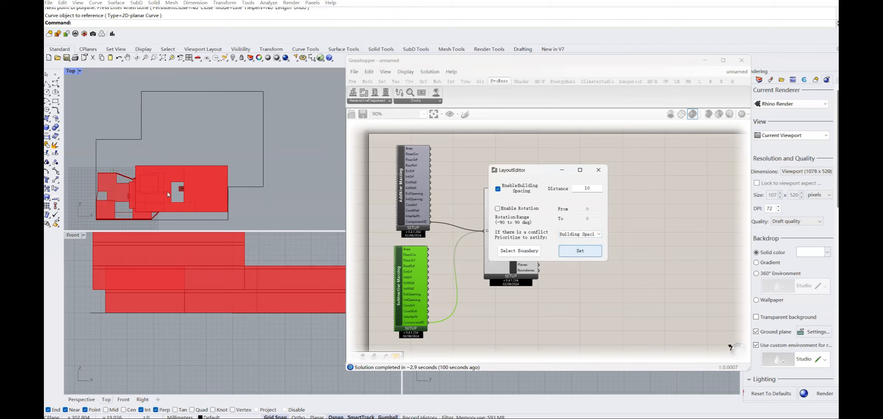
pyautogui.click(585, 232)
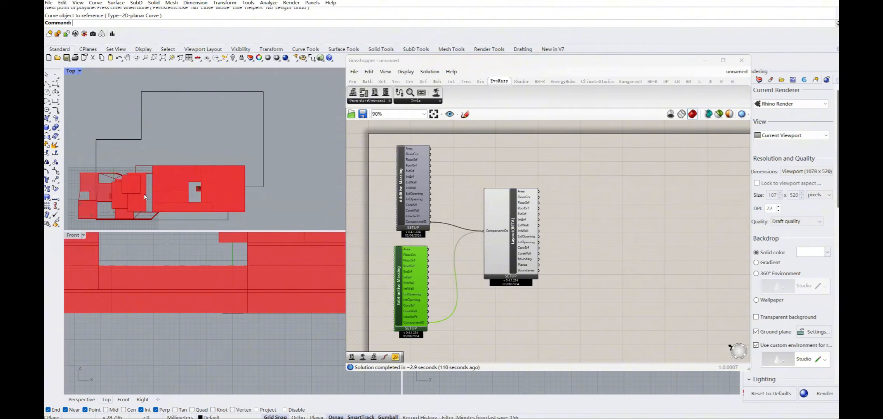
# Generate a sample model from the Layout component with building spacing prioritized over the site boundary
pyautogui.rightClick(520, 279)
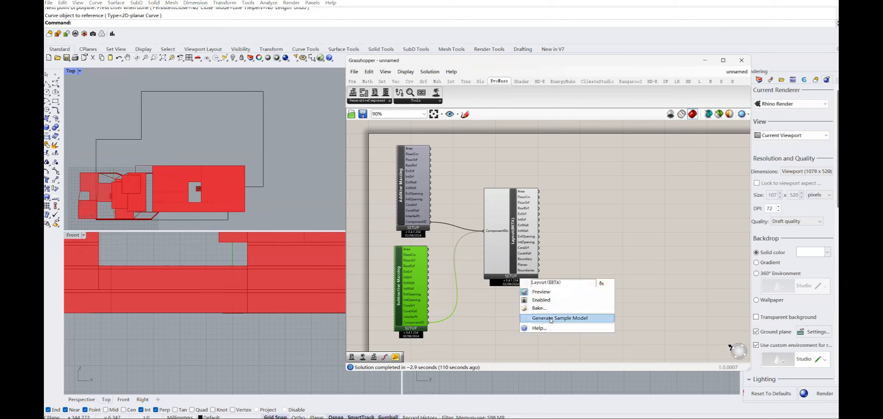
pyautogui.click(551, 318)
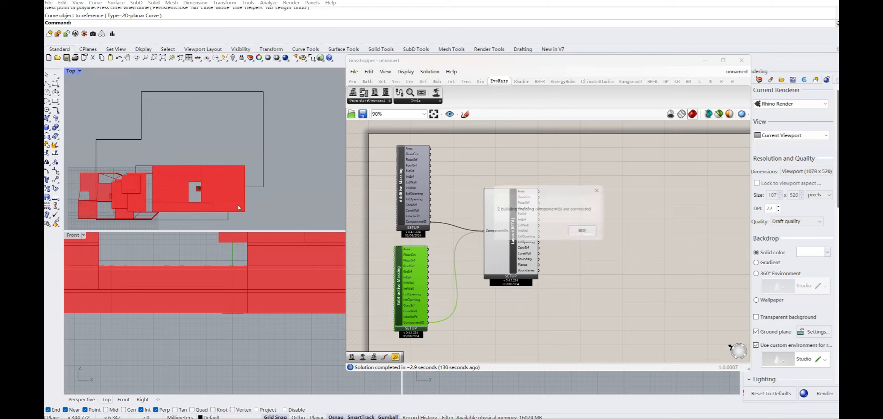
pyautogui.click(583, 231)
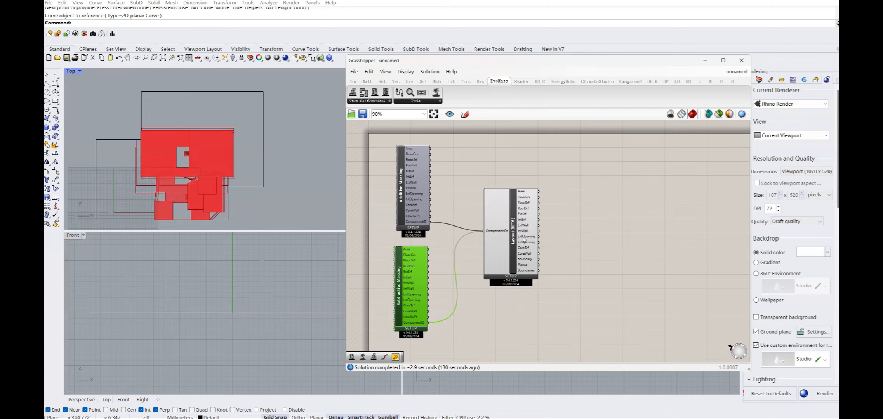
# Enable rotation in the Layout component's setup with a range from -15 to 15 degrees and apply the settings
pyautogui.doubleClick(520, 282)
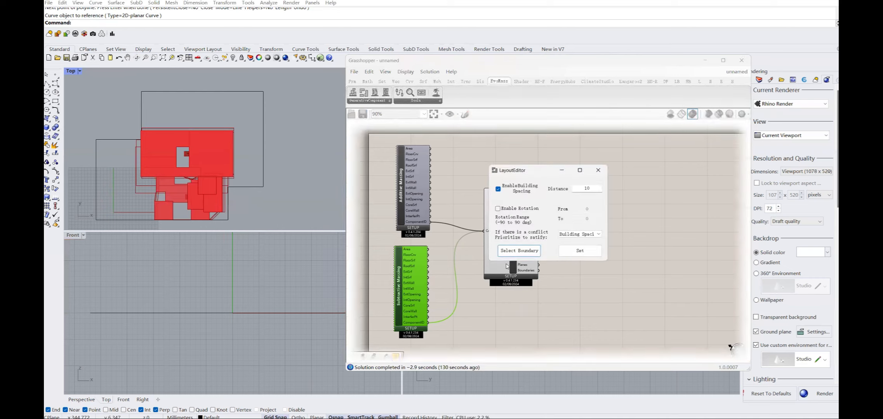
pyautogui.click(498, 209)
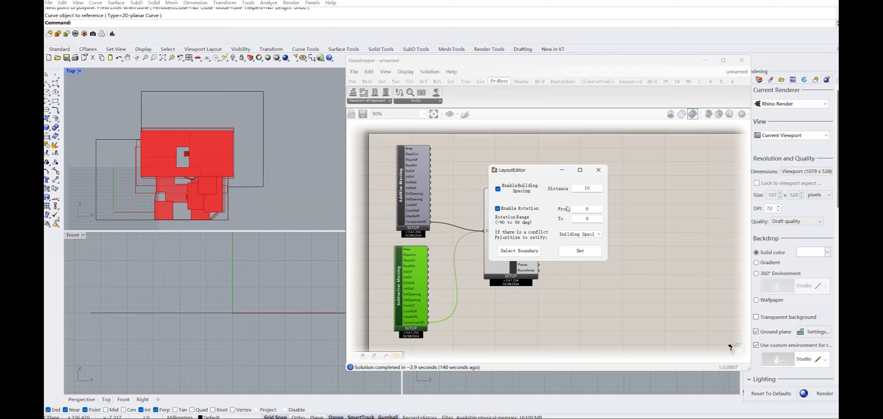
pyautogui.doubleClick(586, 209)
pyautogui.write('-15')
pyautogui.doubleClick(585, 220)
pyautogui.write('15')
pyautogui.click(580, 252)
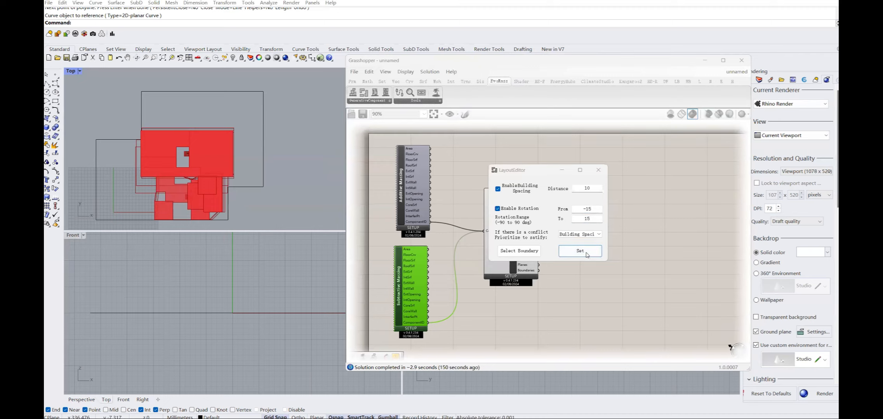
pyautogui.click(587, 234)
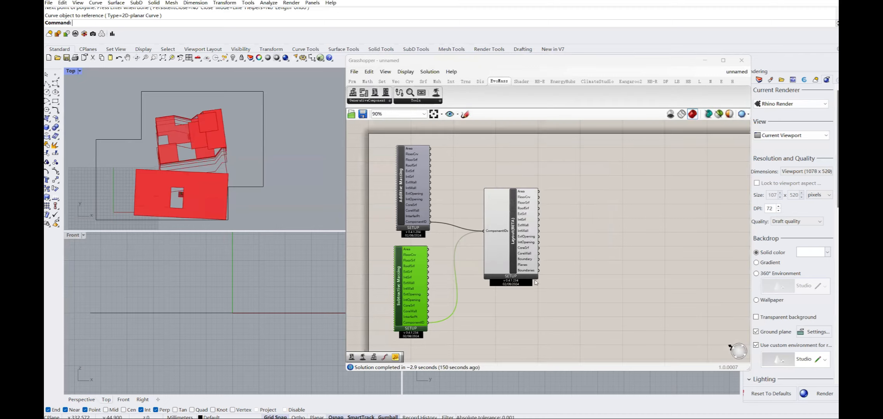
# Generate a sample model from the Layout component using the -15 to 15 degree rotation range
pyautogui.rightClick(517, 275)
pyautogui.click(557, 314)
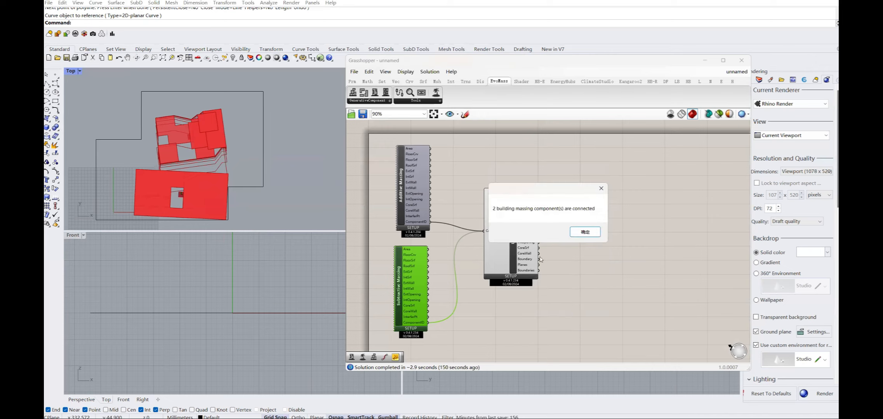
pyautogui.click(586, 232)
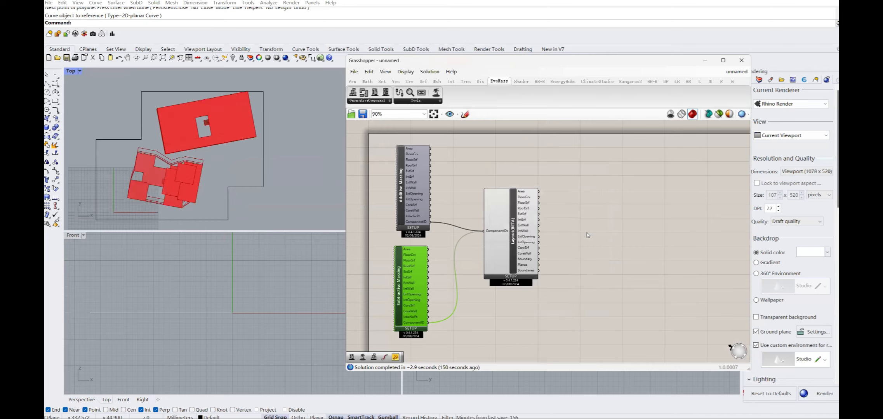
# Set the upper limit of the Layout component's rotation range to -15 degrees and apply the settings
pyautogui.click(510, 277)
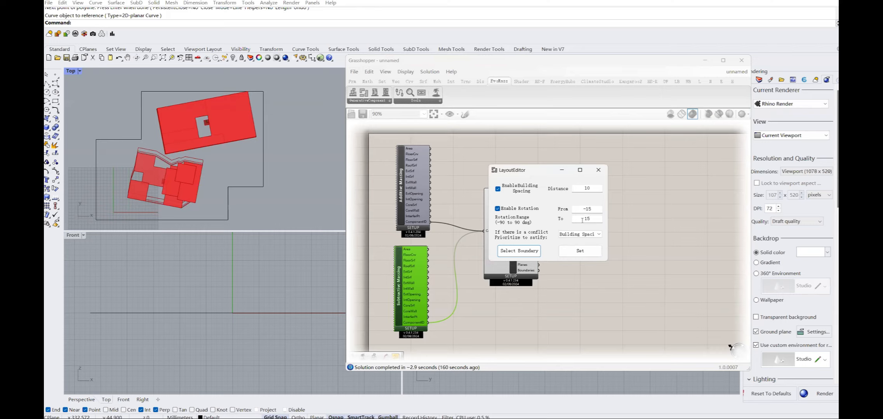
pyautogui.click(582, 219)
pyautogui.press('Delete')
pyautogui.press('Delete')
pyautogui.write('-15')
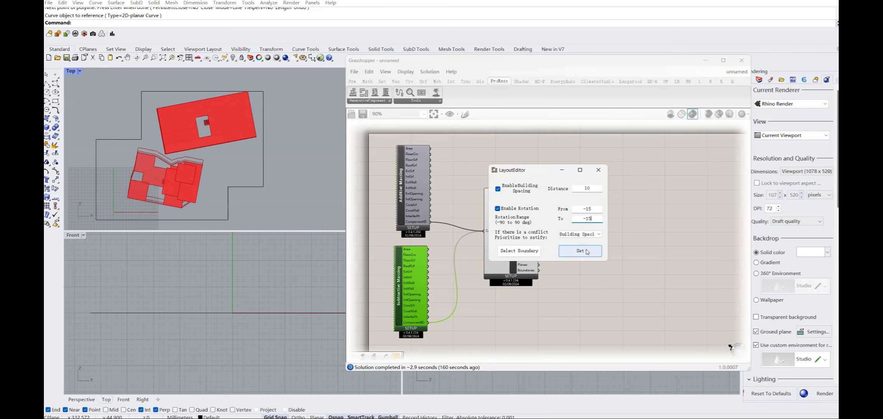
pyautogui.click(587, 251)
pyautogui.click(585, 232)
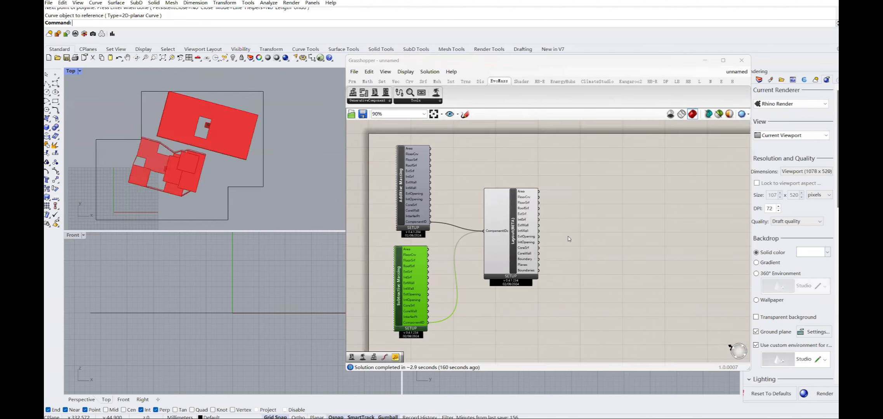
# Generate two more sample models from the Layout component with both buildings fixed at a -15 degree rotation
pyautogui.rightClick(513, 251)
pyautogui.click(543, 295)
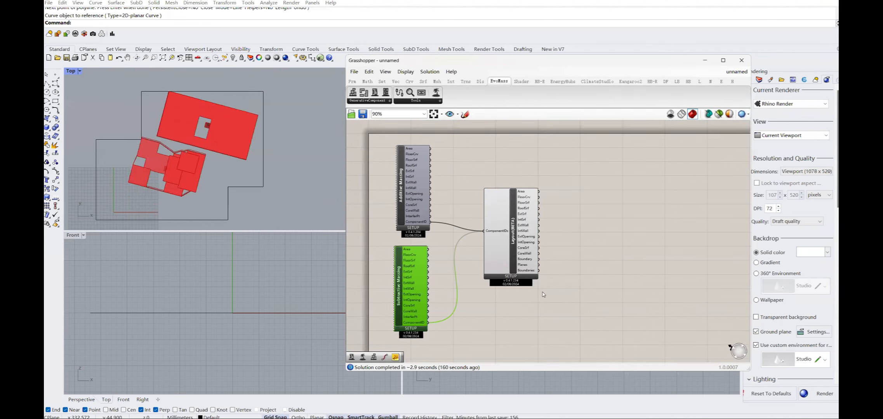
pyautogui.click(582, 232)
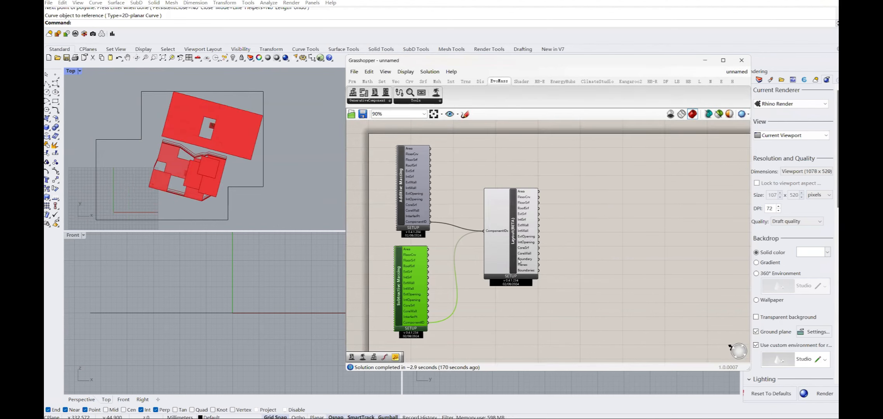
pyautogui.rightClick(513, 252)
pyautogui.click(533, 293)
pyautogui.click(583, 232)
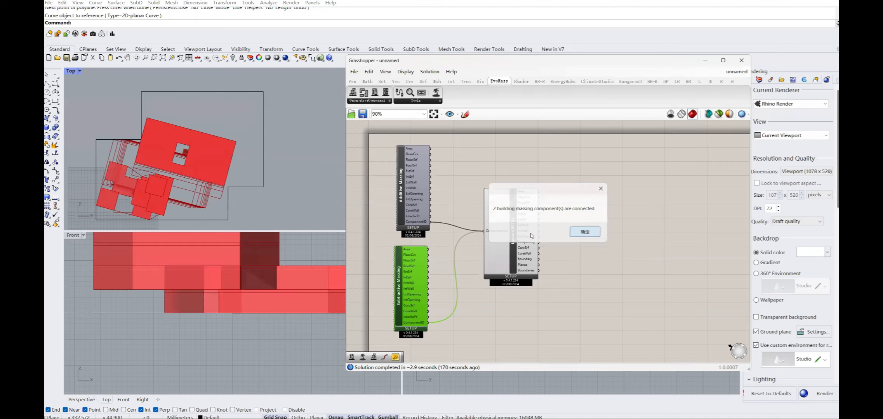
# Move the Layout component slightly farther from the two massing components and clear the selection
pyautogui.moveTo(520, 238); pyautogui.dragTo(531, 235)
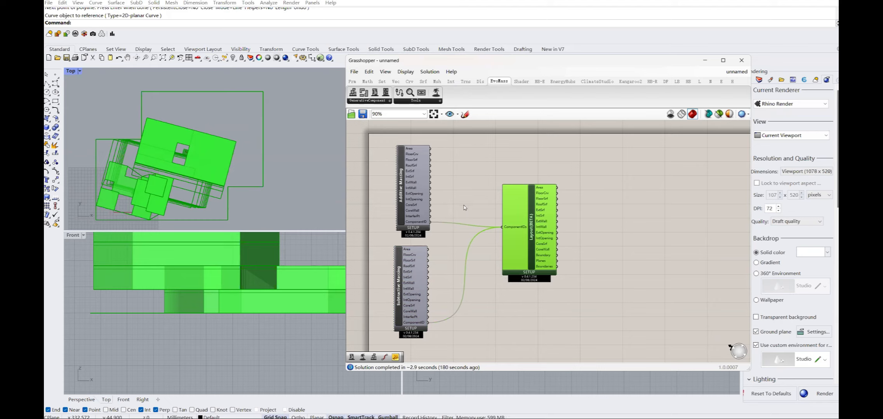
pyautogui.moveTo(533, 237); pyautogui.dragTo(533, 242)
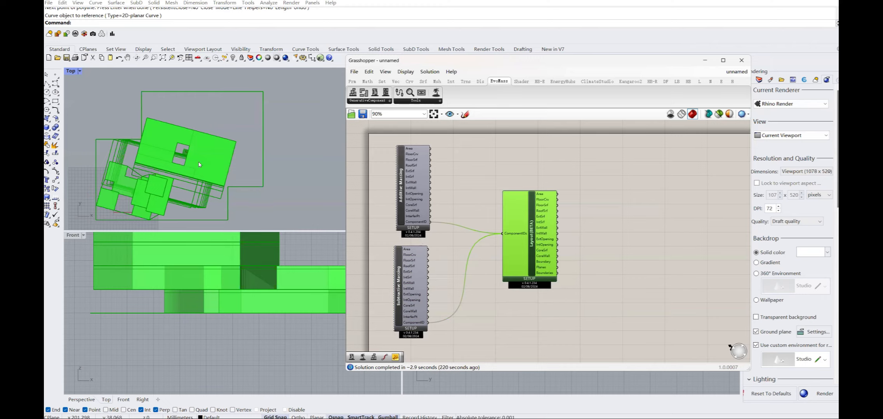
pyautogui.click(467, 195)
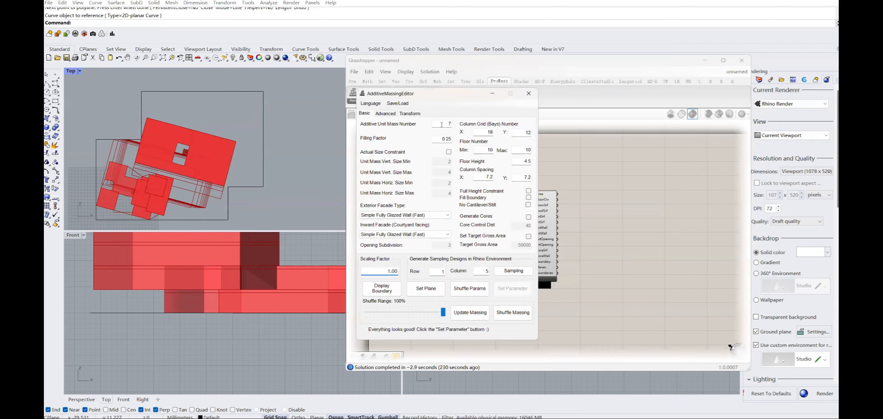
# Review the basic settings in the additive and subtractive massing editors and close both without changing anything
pyautogui.click(528, 94)
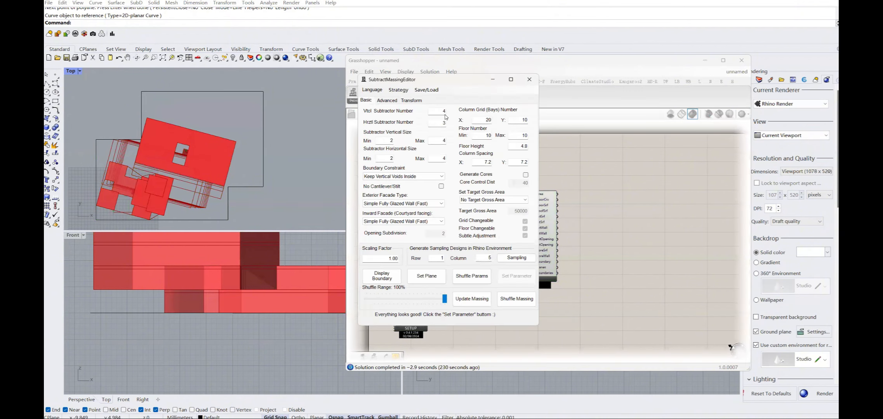
pyautogui.moveTo(435, 112)
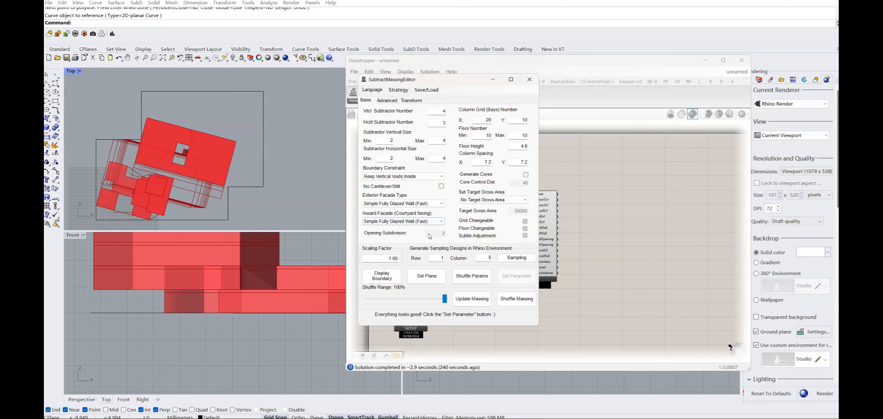
pyautogui.click(529, 79)
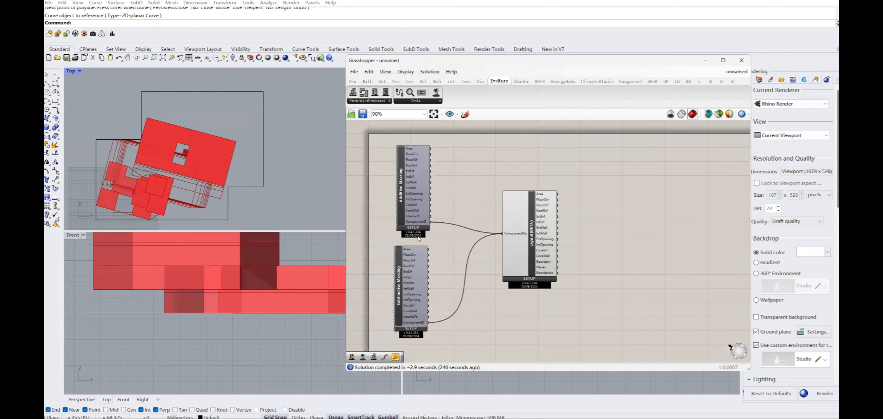
# Move the Layout component farther from the massing components and place a Panel in the gap between them
pyautogui.moveTo(527, 236); pyautogui.dragTo(540, 238)
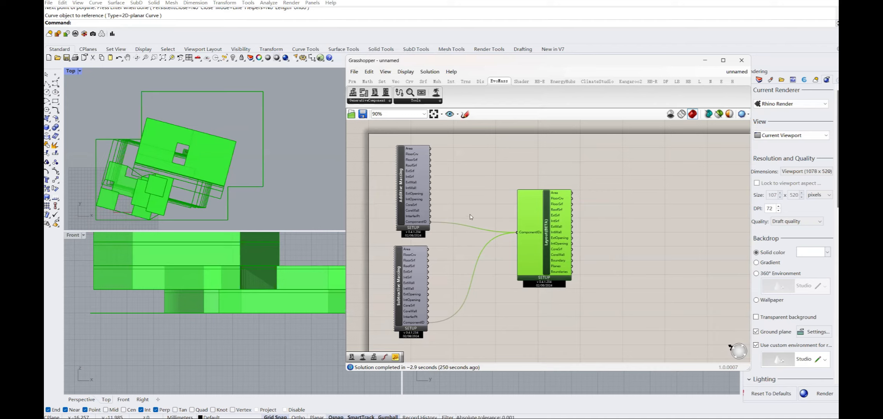
pyautogui.moveTo(546, 229); pyautogui.dragTo(556, 232)
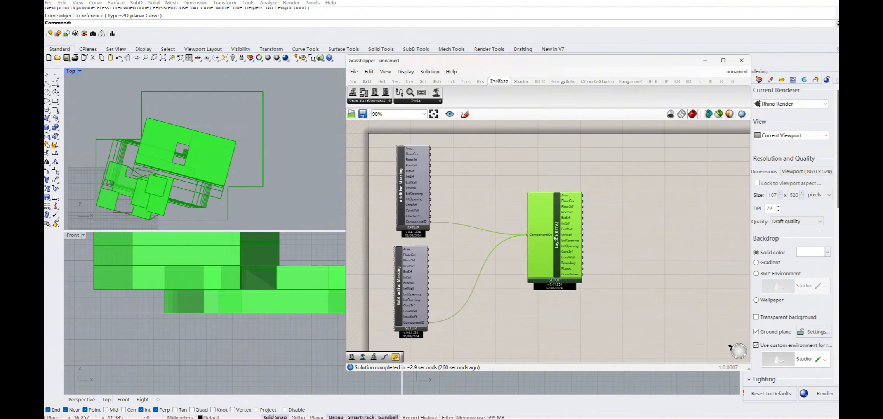
pyautogui.doubleClick(506, 206)
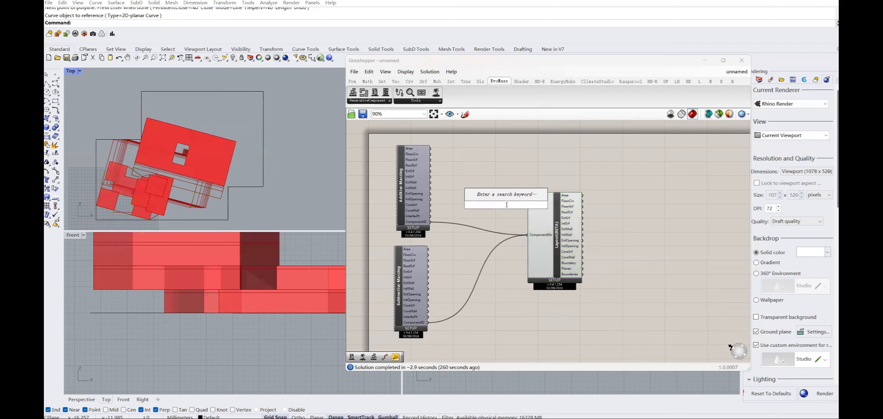
pyautogui.write('panel')
pyautogui.press('Return')
pyautogui.press('Return')
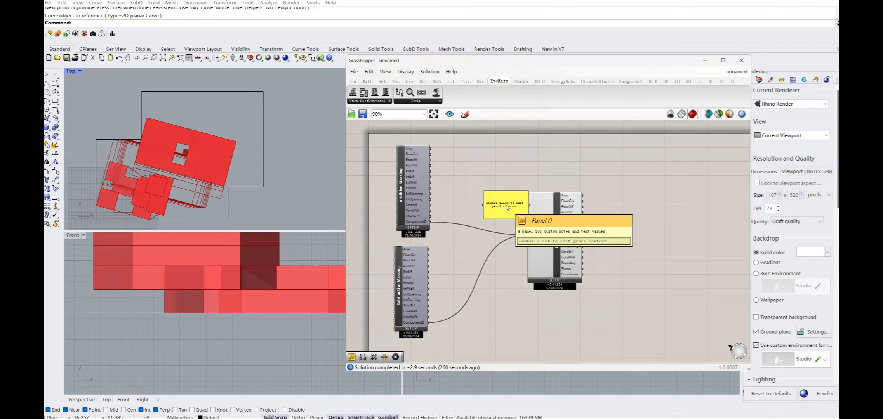
pyautogui.moveTo(507, 205); pyautogui.dragTo(486, 240)
pyautogui.scroll(3, 486, 240)
pyautogui.scroll(-3, 418, 231)
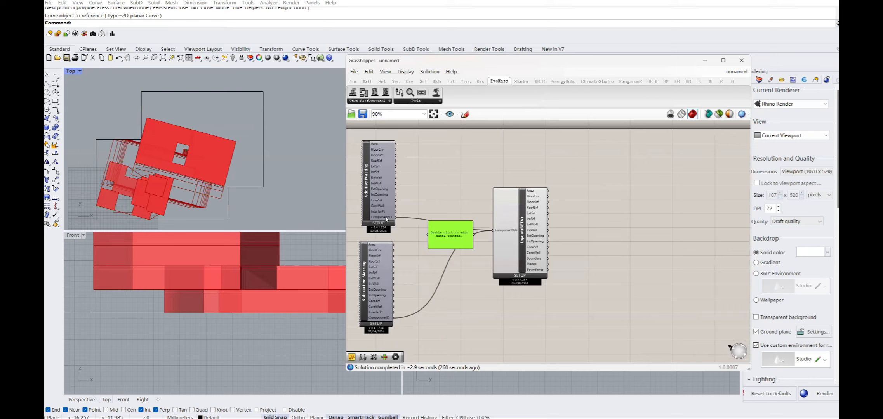
# Copy the Additive Massing component's instance GUID and paste it into the panel as its content
pyautogui.rightClick(366, 198)
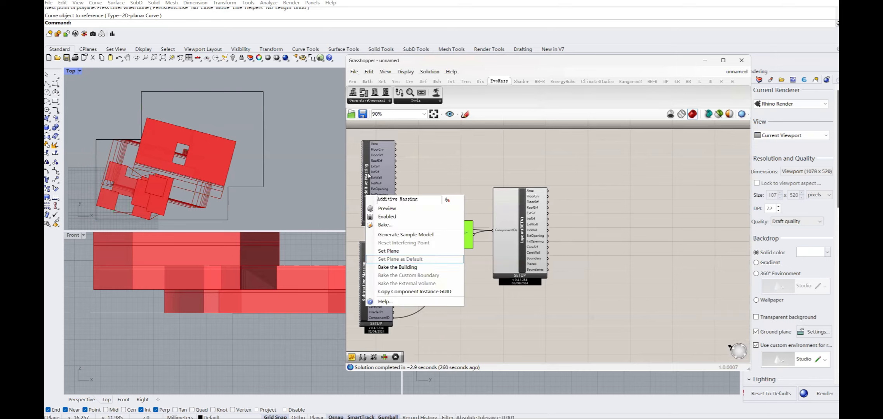
pyautogui.click(398, 294)
pyautogui.doubleClick(451, 236)
pyautogui.hotkey('ctrl', 'v')
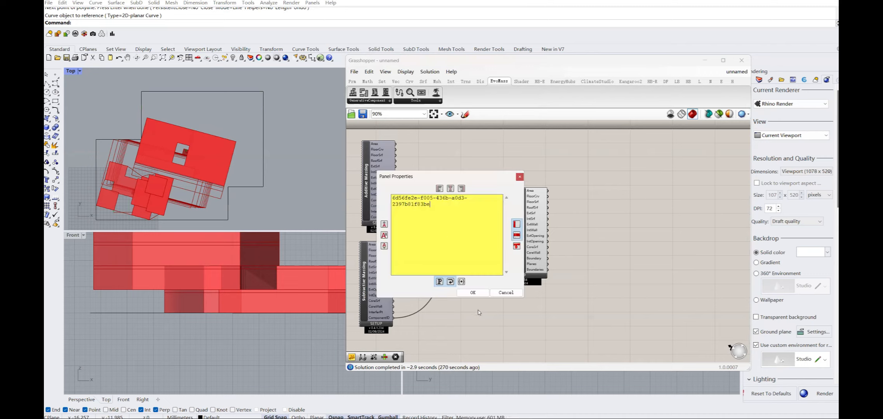
pyautogui.click(473, 293)
# Copy the Subtractive Massing component's instance GUID and add it to the panel on a second line
pyautogui.rightClick(365, 275)
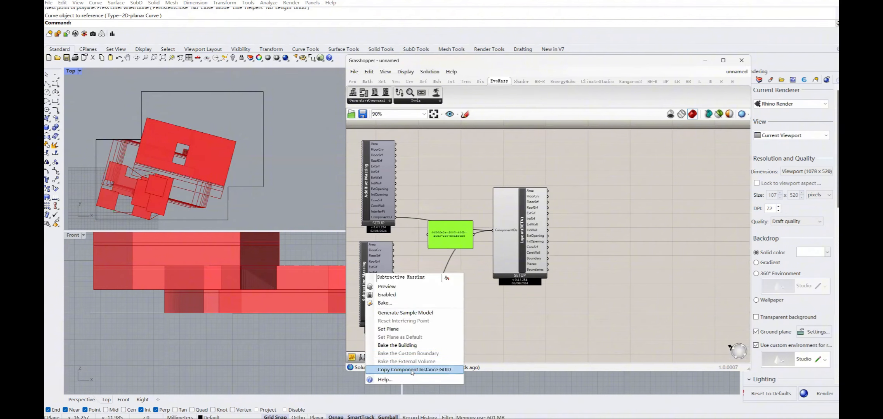
pyautogui.click(412, 369)
pyautogui.doubleClick(450, 239)
pyautogui.click(451, 213)
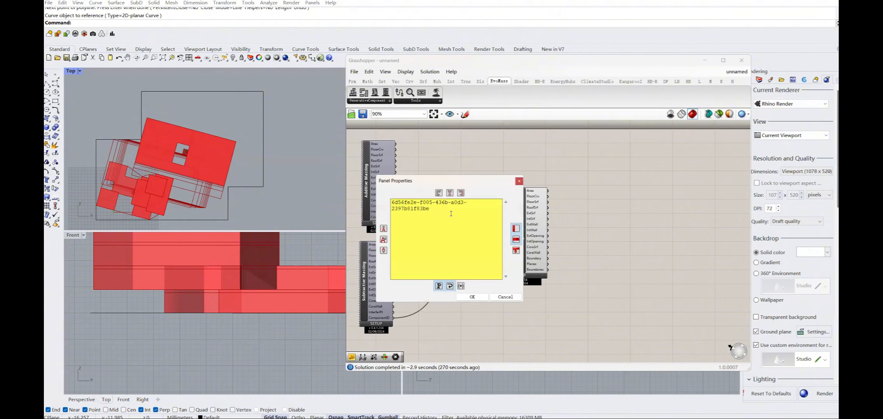
pyautogui.press('Return')
pyautogui.hotkey('ctrl', 'v')
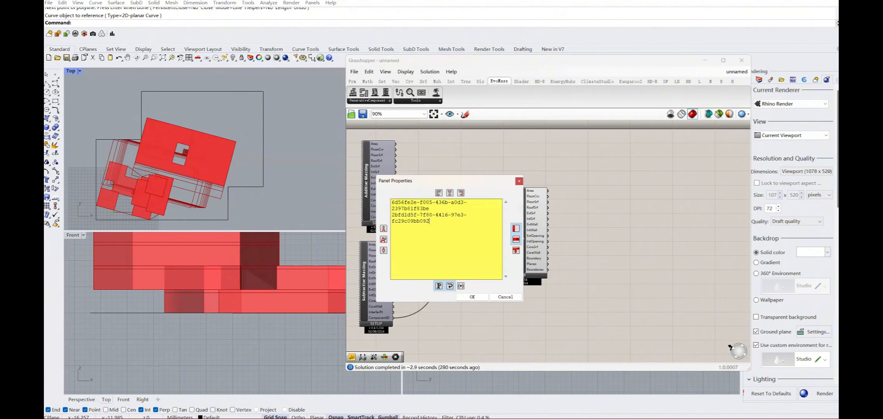
pyautogui.click(472, 297)
# Turn off Multiline Data for the panel and connect it to the Layout component's ComponentIDs input, replacing the direct wires
pyautogui.scroll(1, 462, 241)
pyautogui.scroll(1, 462, 242)
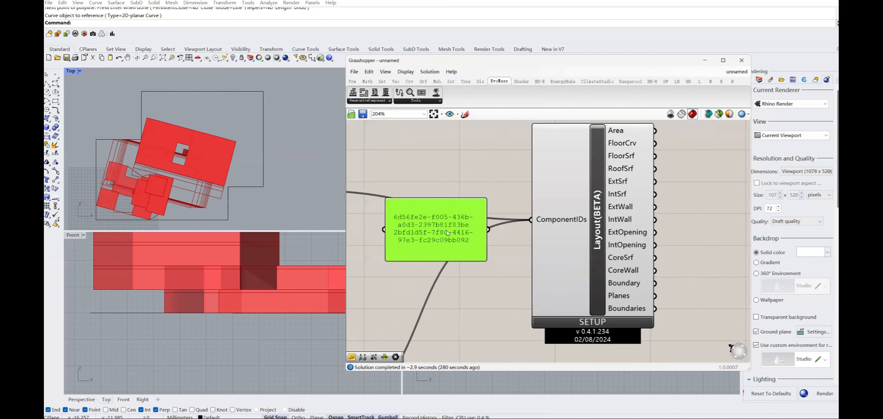
pyautogui.scroll(-1, 450, 237)
pyautogui.rightClick(438, 229)
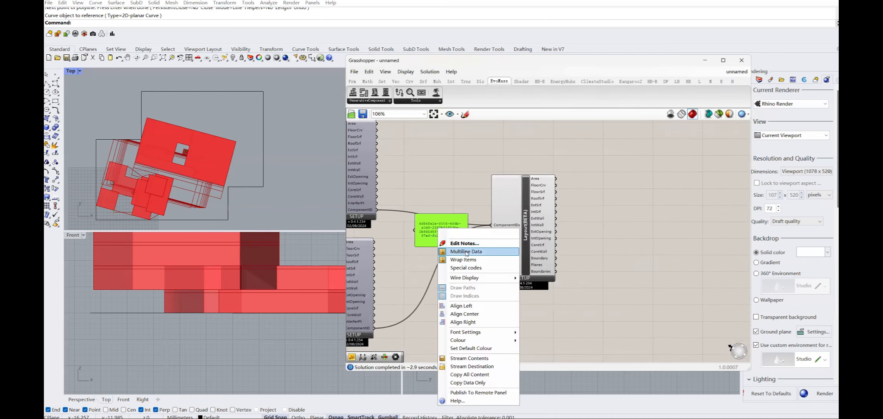
pyautogui.click(468, 252)
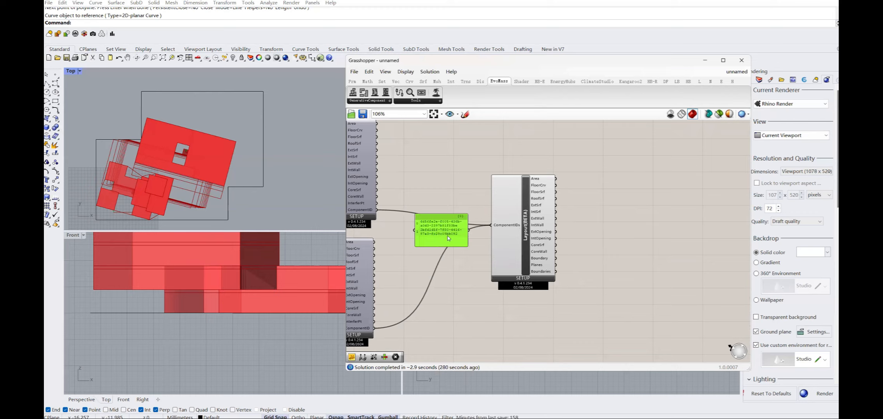
pyautogui.moveTo(467, 234); pyautogui.dragTo(493, 225)
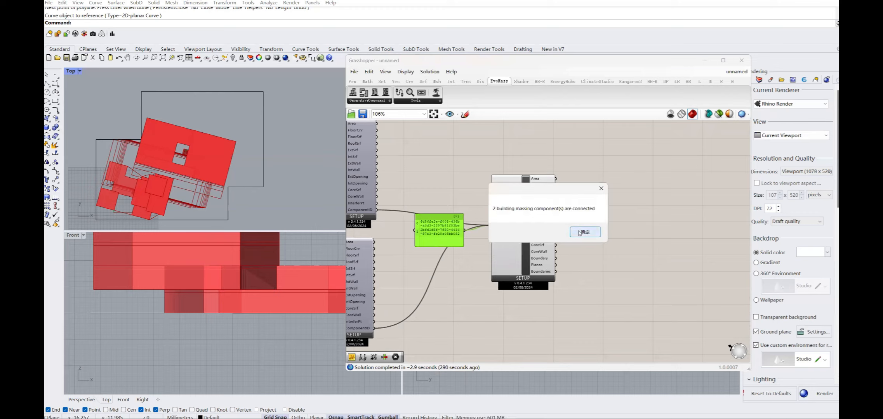
pyautogui.click(585, 231)
# Generate two sample models from the Layout component fed by the GUID panel
pyautogui.rightClick(535, 235)
pyautogui.click(555, 264)
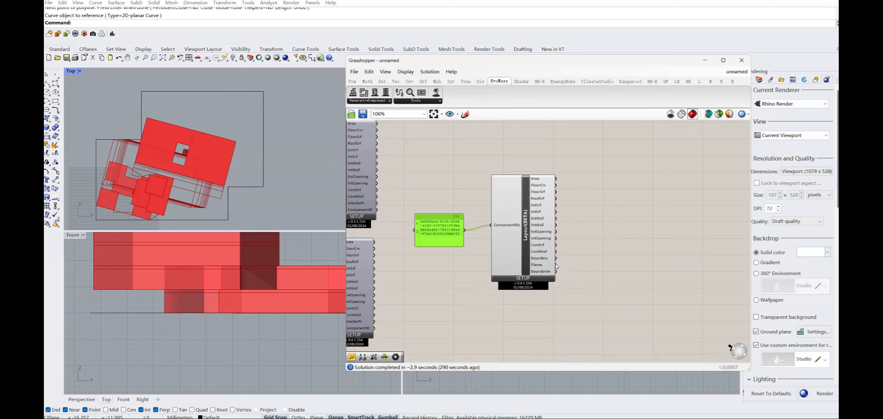
pyautogui.click(586, 232)
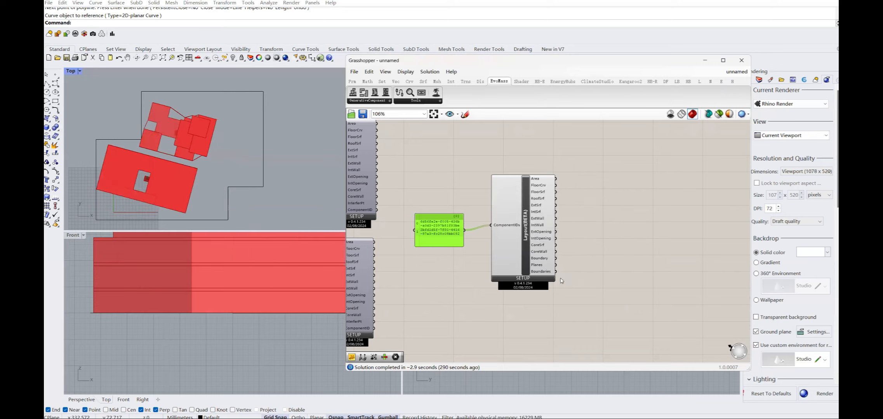
pyautogui.scroll(-2, 429, 257)
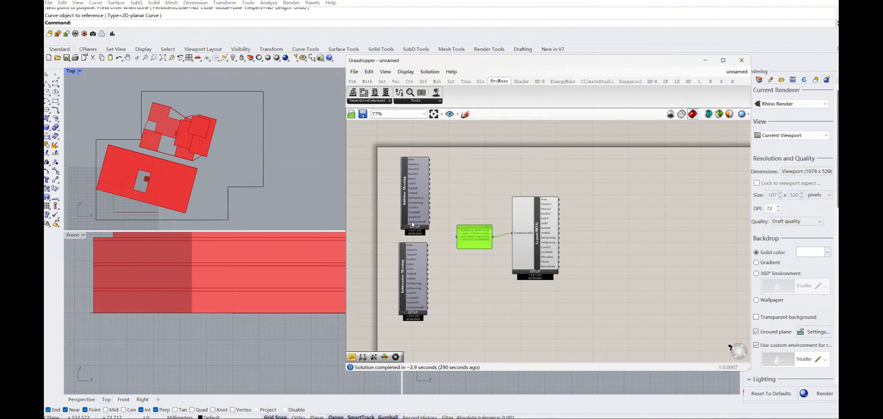
pyautogui.rightClick(538, 271)
pyautogui.click(565, 316)
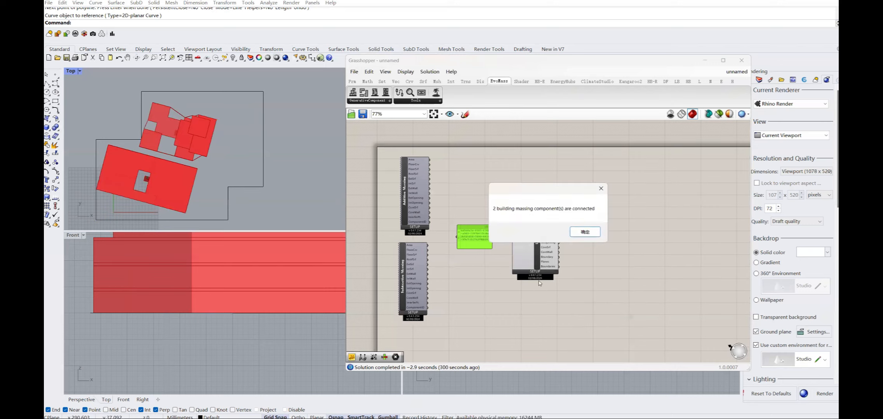
pyautogui.click(585, 232)
# Switch to the open definition example05_layout_sunlight_hours, uncover the perspective viewport and orbit around the sunlight-colored buildings
pyautogui.moveTo(618, 64); pyautogui.dragTo(521, 76)
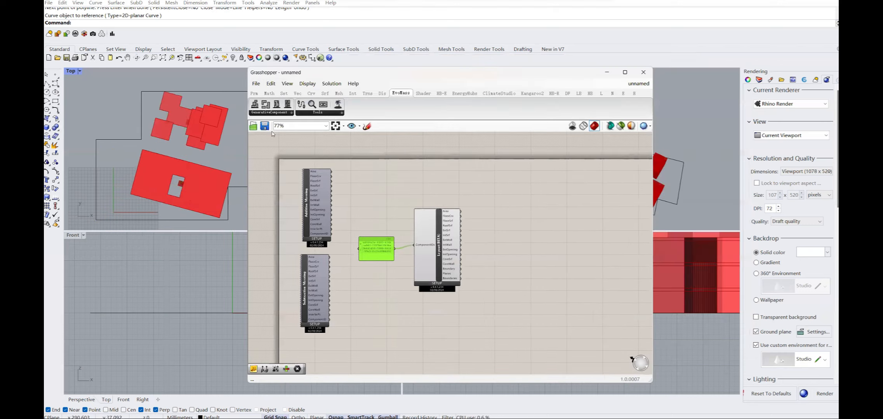
pyautogui.moveTo(638, 84)
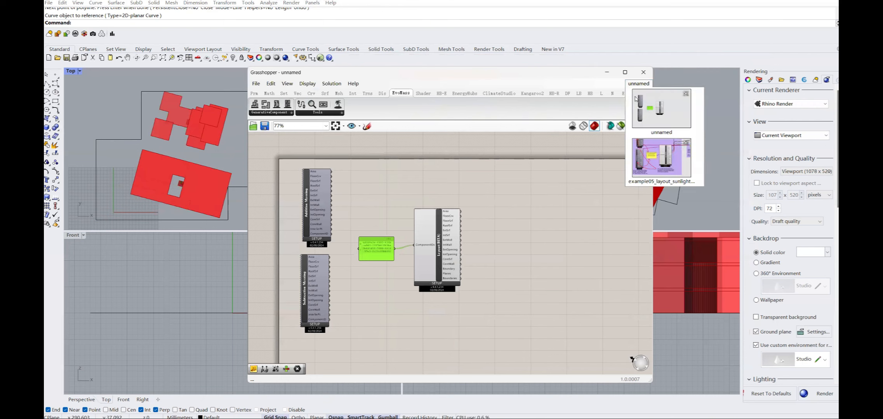
pyautogui.click(659, 171)
pyautogui.moveTo(434, 78); pyautogui.dragTo(290, 75)
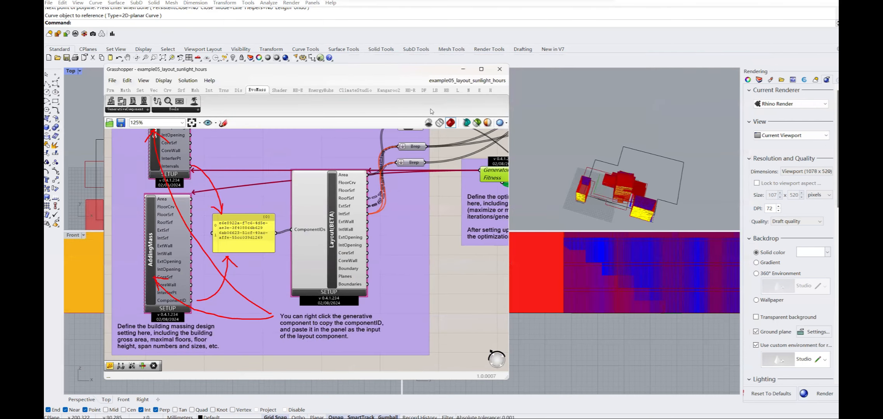
pyautogui.click(616, 184)
pyautogui.moveTo(616, 184); pyautogui.dragTo(596, 168, button='right')
pyautogui.scroll(5, 596, 169)
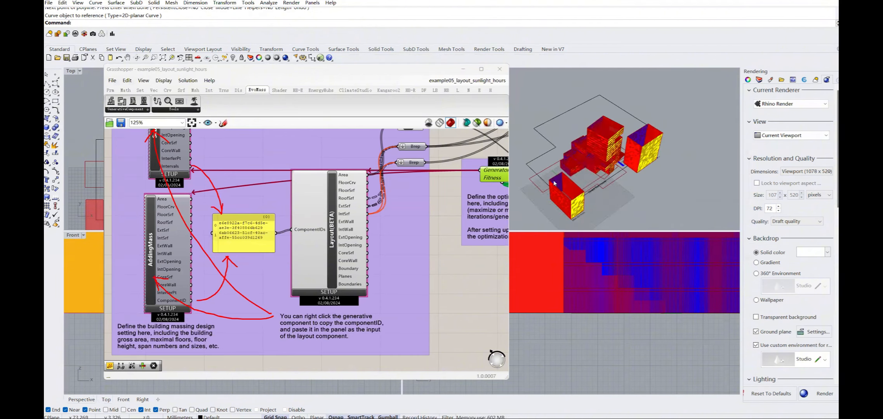
# Examine the example definition from its massing and layout group through to the sunlight analysis and optimization groups
pyautogui.scroll(-4, 299, 270)
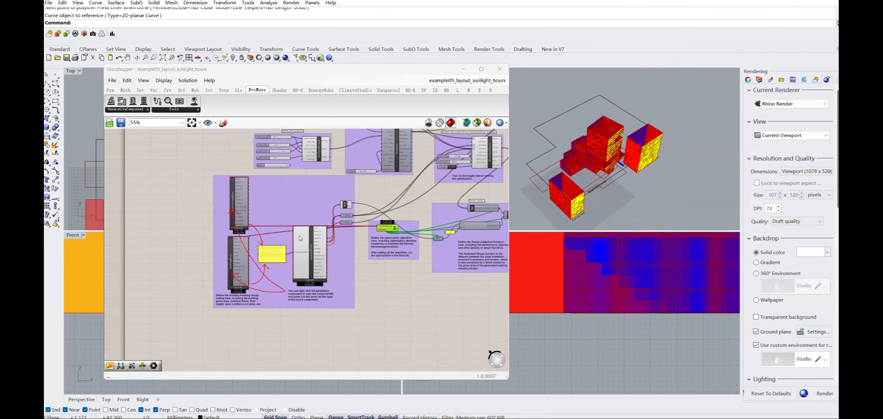
pyautogui.scroll(-1, 300, 271)
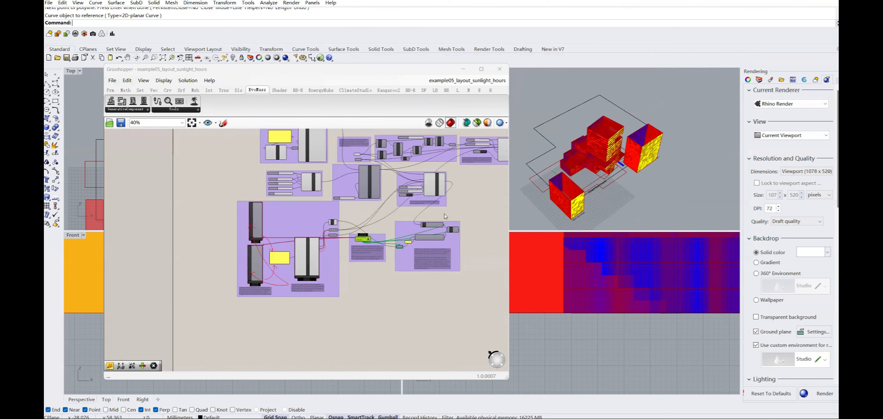
pyautogui.scroll(4, 281, 258)
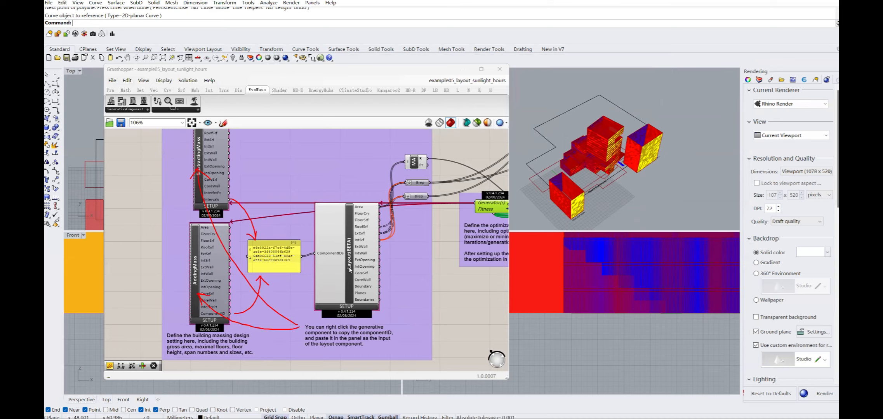
pyautogui.scroll(-4, 257, 319)
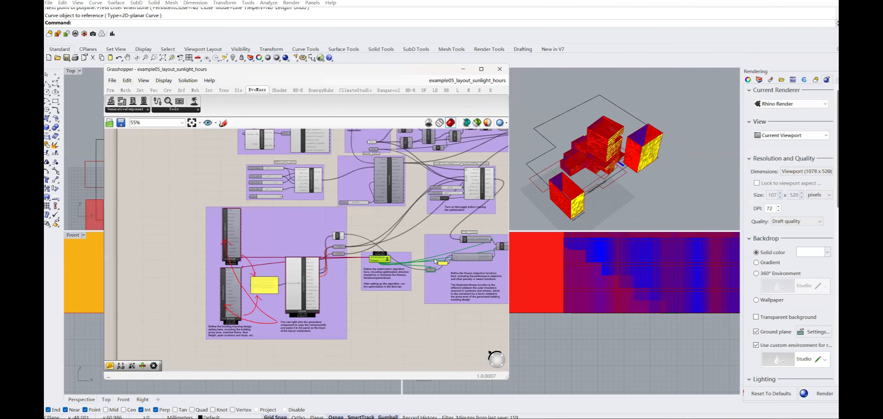
pyautogui.scroll(3, 348, 262)
pyautogui.scroll(1, 425, 247)
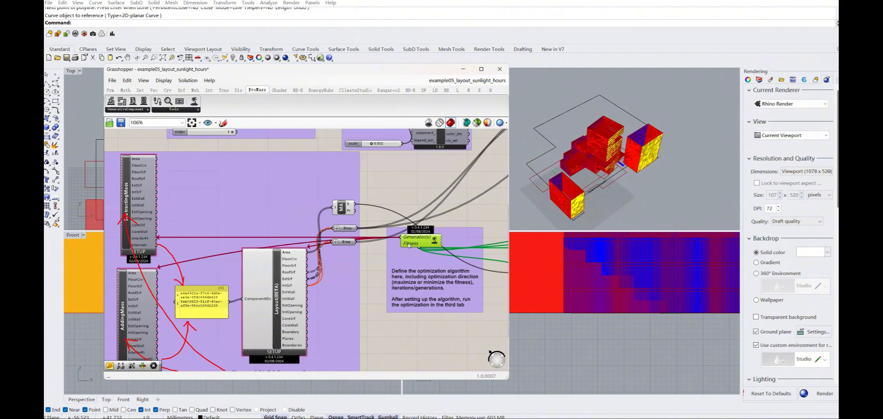
# Select the Layout component and examine how it and the massing components link to the optimization component's generator input
pyautogui.moveTo(423, 243); pyautogui.dragTo(420, 240)
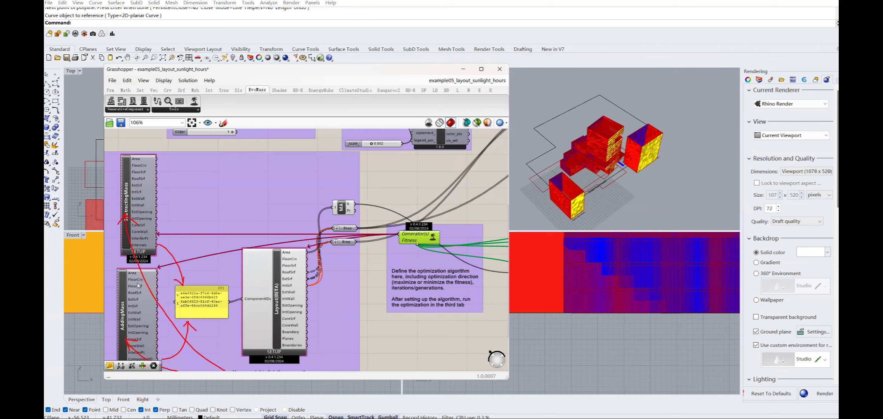
pyautogui.click(276, 271)
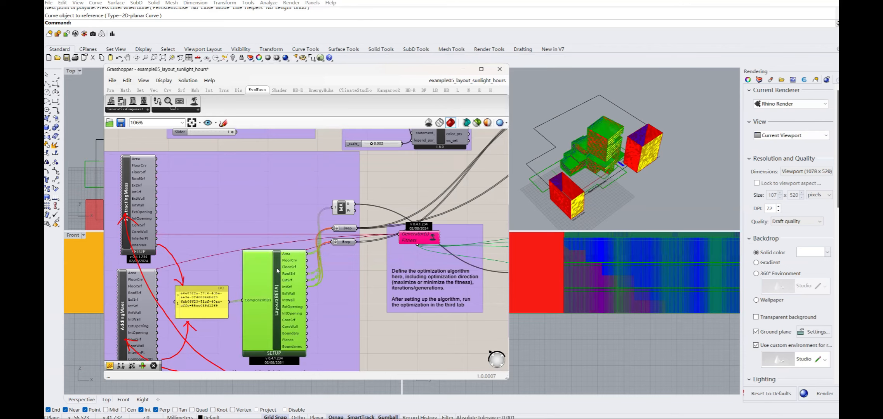
pyautogui.moveTo(276, 271); pyautogui.dragTo(277, 266)
pyautogui.moveTo(335, 305); pyautogui.dragTo(319, 290, button='right')
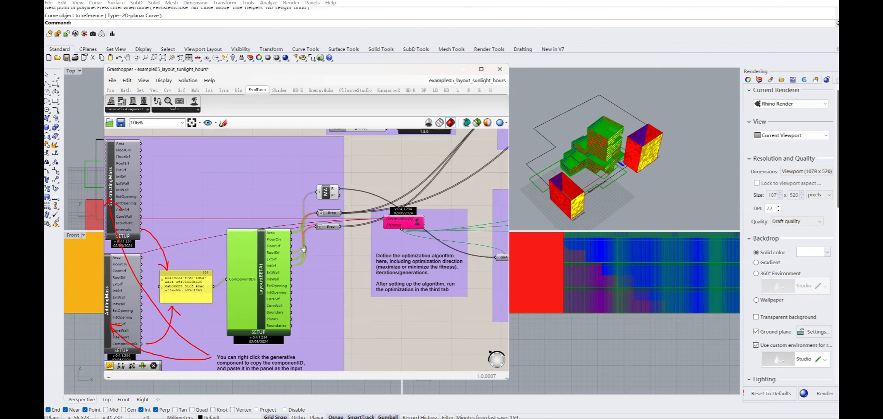
pyautogui.moveTo(260, 247); pyautogui.dragTo(318, 218, button='right')
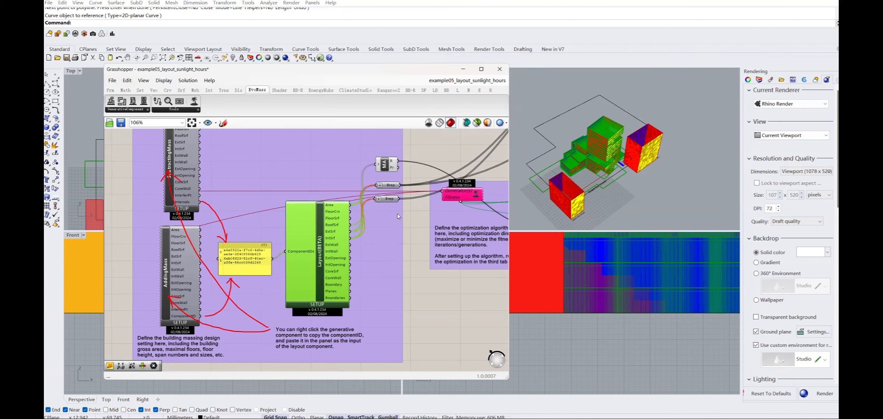
pyautogui.moveTo(325, 205); pyautogui.dragTo(292, 209, button='right')
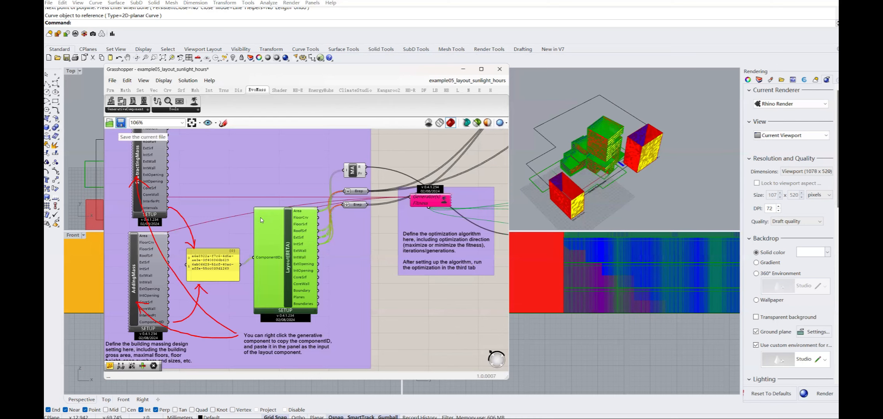
# Open the SSIEA optimization component's settings from the definition and list its Input variables
pyautogui.scroll(-2, 263, 219)
pyautogui.scroll(-3, 385, 221)
pyautogui.scroll(4, 444, 172)
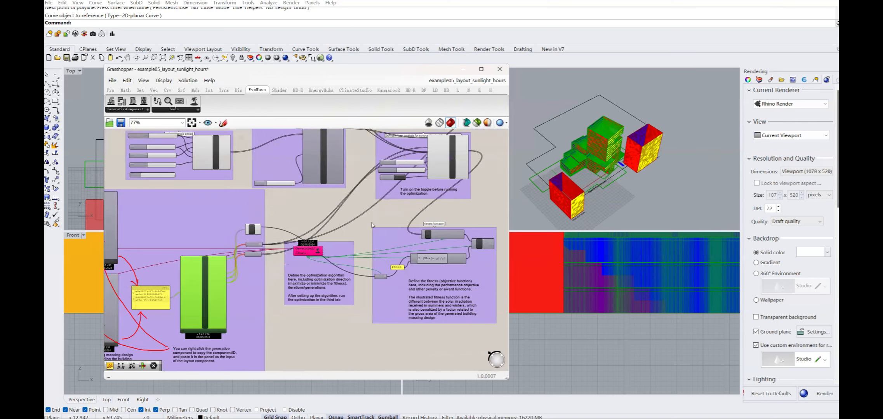
pyautogui.doubleClick(318, 252)
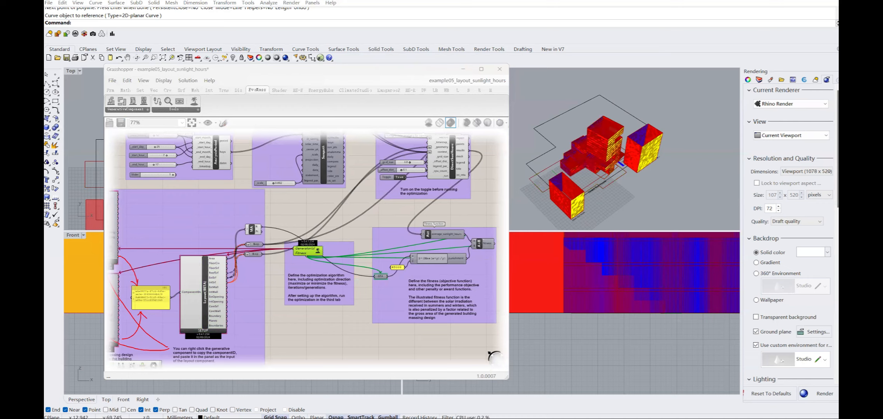
pyautogui.click(282, 150)
pyautogui.click(276, 166)
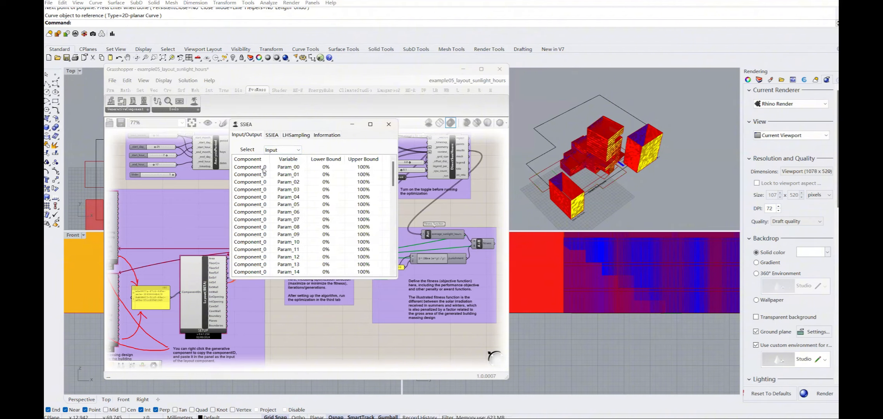
# Examine the full list of input parameters and their lower and upper bounds for each linked generative component
pyautogui.moveTo(393, 174); pyautogui.dragTo(392, 212)
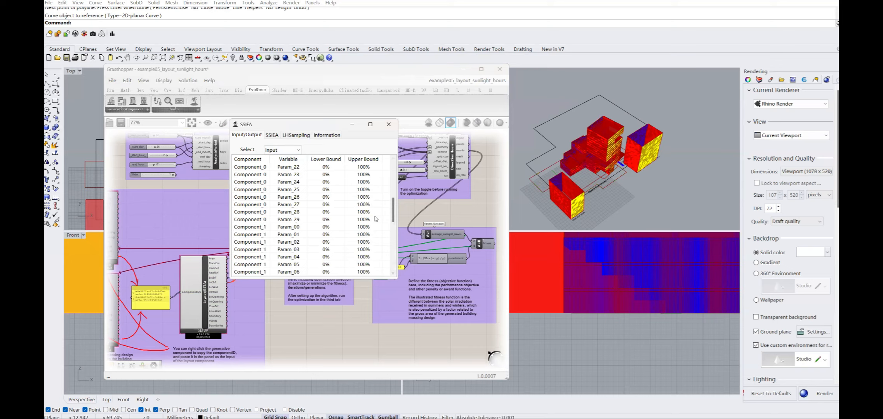
pyautogui.moveTo(394, 213); pyautogui.dragTo(367, 265)
pyautogui.moveTo(394, 262); pyautogui.dragTo(383, 175)
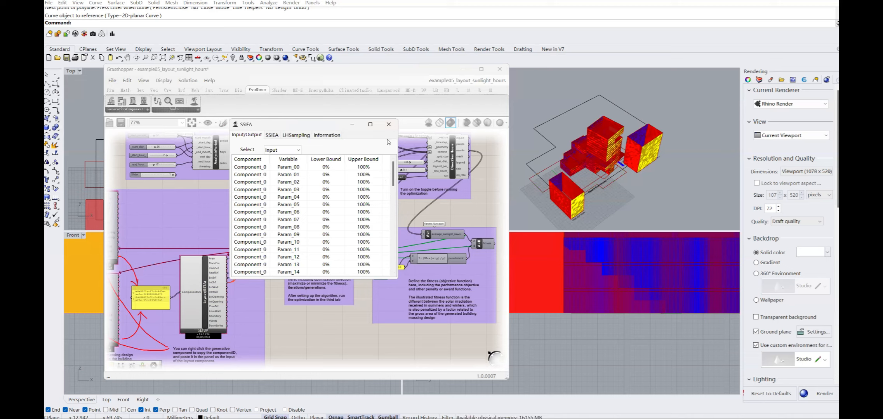
# Start the SSIEA optimization with the existing settings, let it generate design variants, and stop solving partway through the run
pyautogui.moveTo(330, 130); pyautogui.dragTo(281, 136)
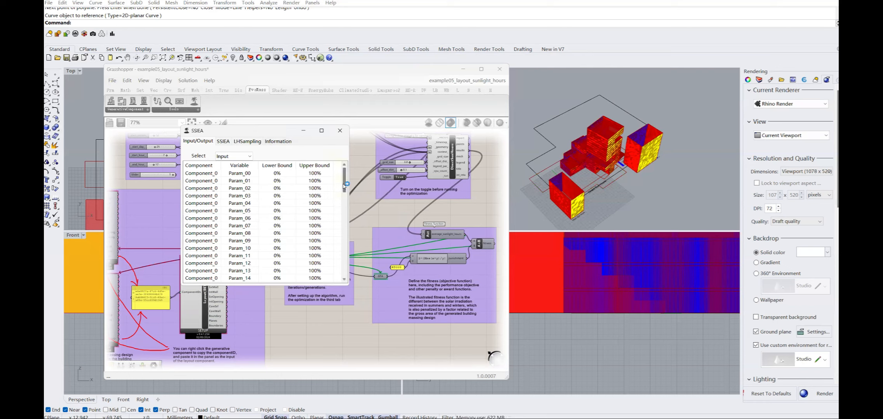
pyautogui.click(223, 141)
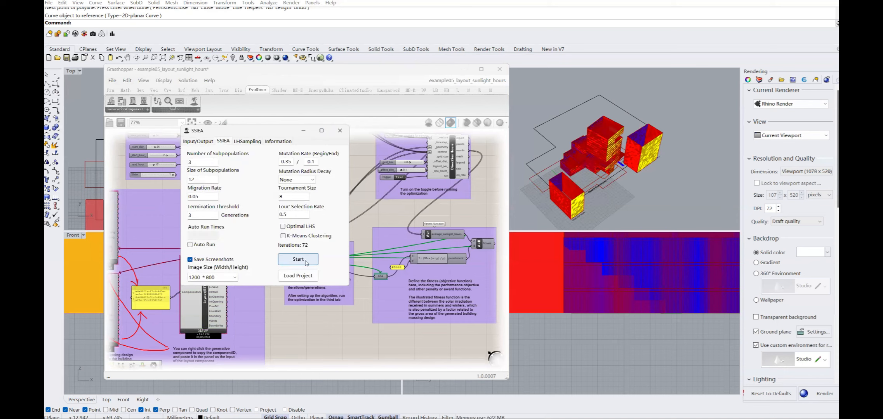
pyautogui.click(298, 259)
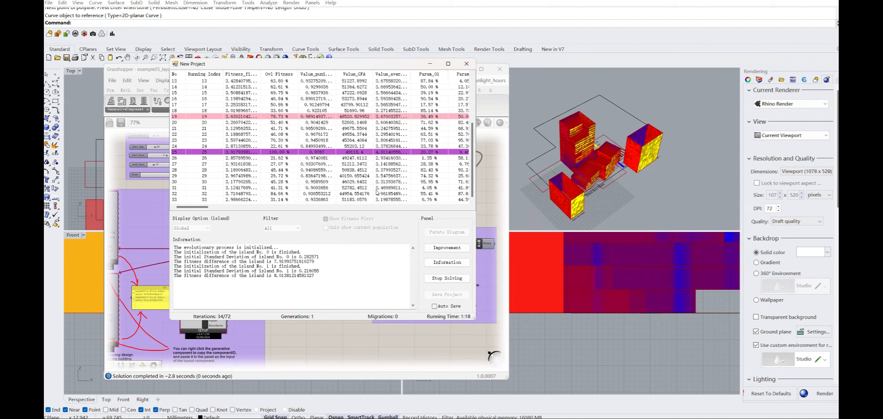
pyautogui.click(432, 276)
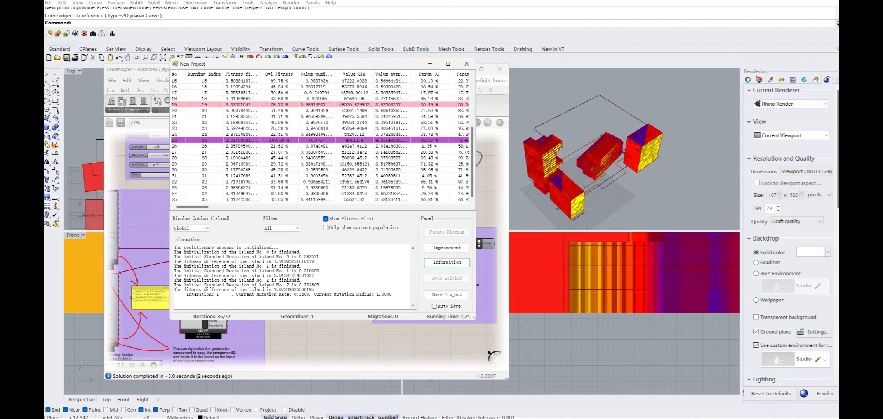